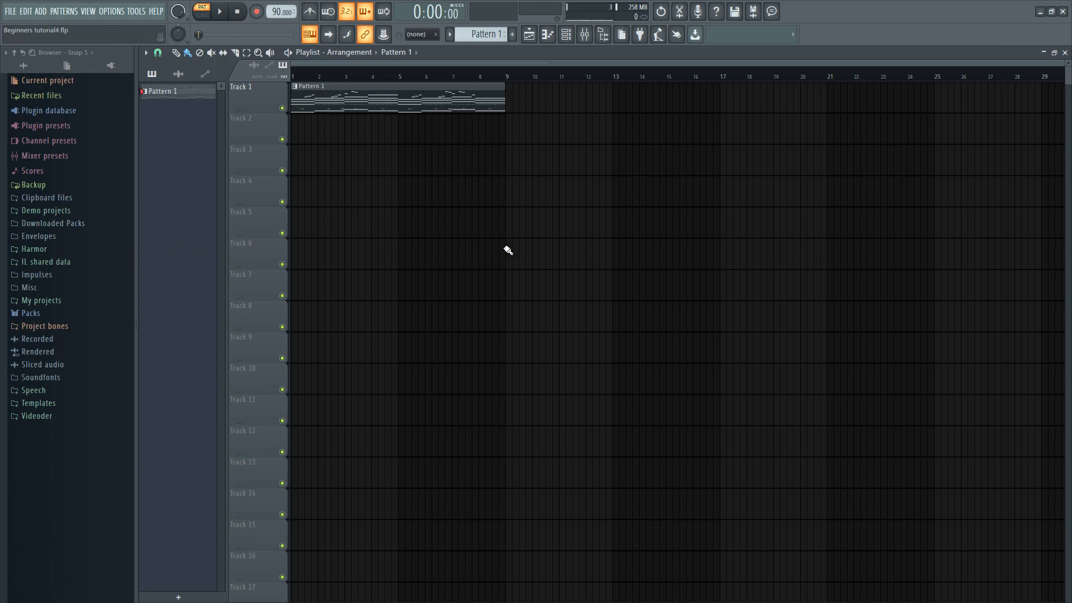
- Hide the picker panel beside the playlist and clear the Pattern 1 clip from Track 1
{"action": "scroll", "coordinate": [508, 250], "scroll_direction": "up", "scroll_amount": 2}
{"action": "key", "text": "alt+p"}
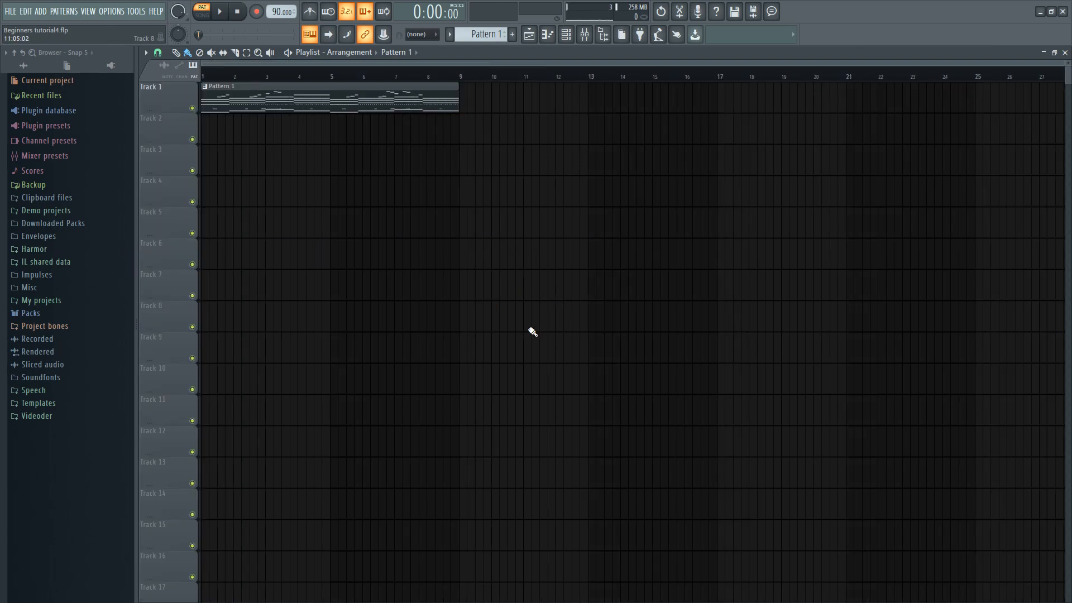
{"action": "scroll", "coordinate": [363, 306], "scroll_direction": "up", "scroll_amount": 4}
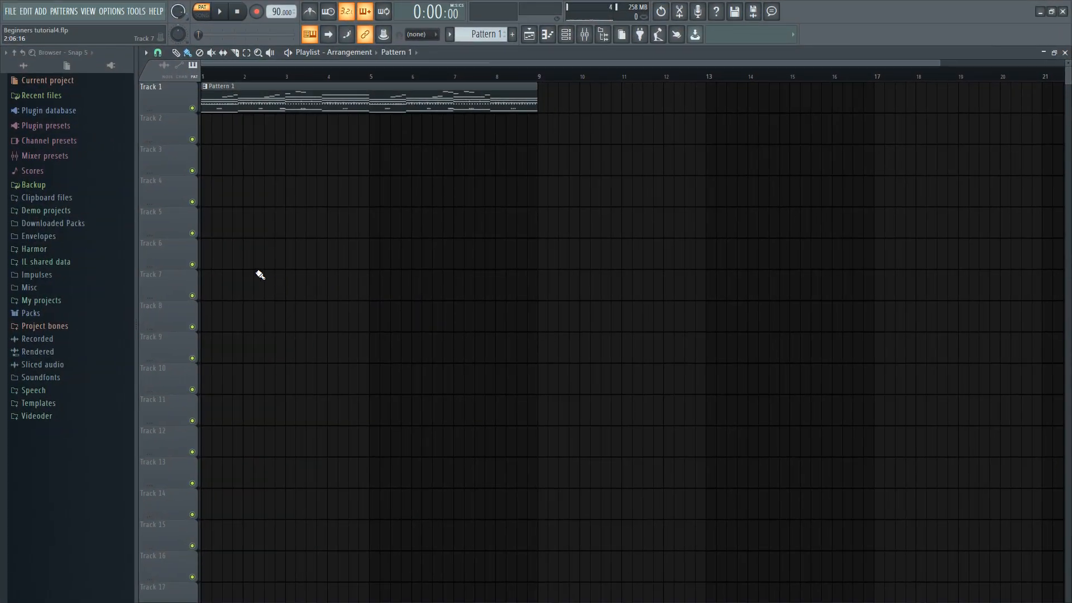
{"action": "scroll", "coordinate": [463, 292], "scroll_direction": "up", "scroll_amount": 2}
{"action": "scroll", "coordinate": [503, 285], "scroll_direction": "down", "scroll_amount": 3}
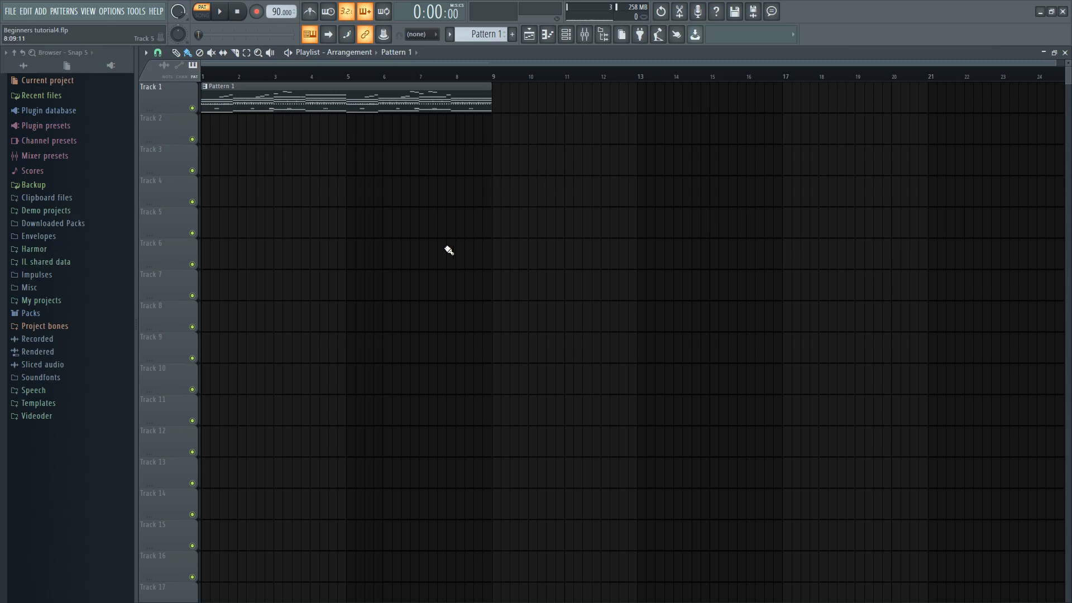
{"action": "scroll", "coordinate": [449, 250], "scroll_direction": "up", "scroll_amount": 2}
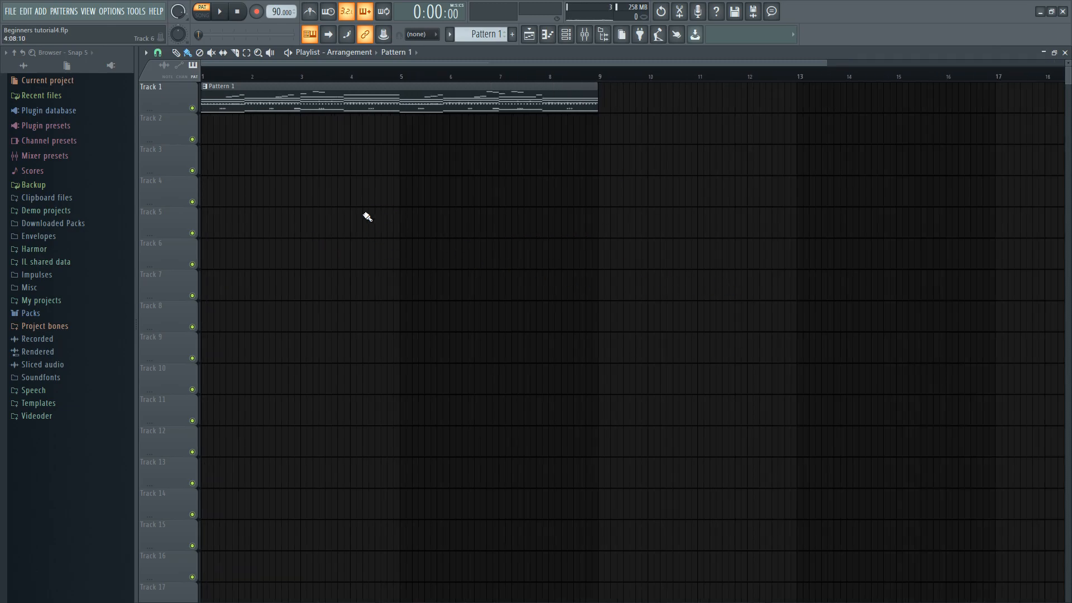
{"action": "scroll", "coordinate": [503, 217], "scroll_direction": "up", "scroll_amount": 1}
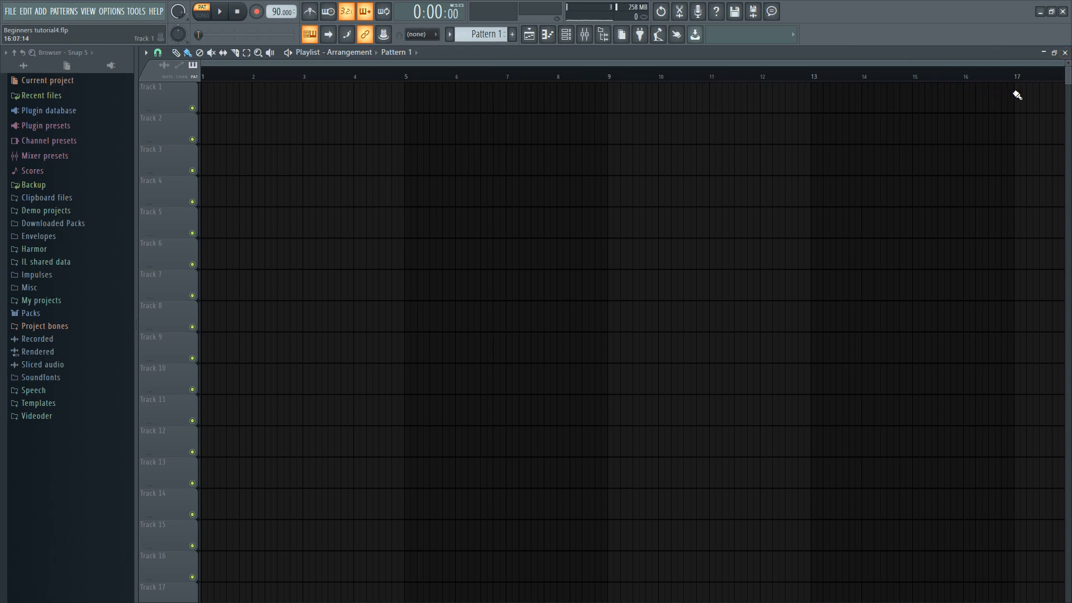
- Close the playlist, view the mixer, and return to the playlist
{"action": "left_click", "coordinate": [1064, 53]}
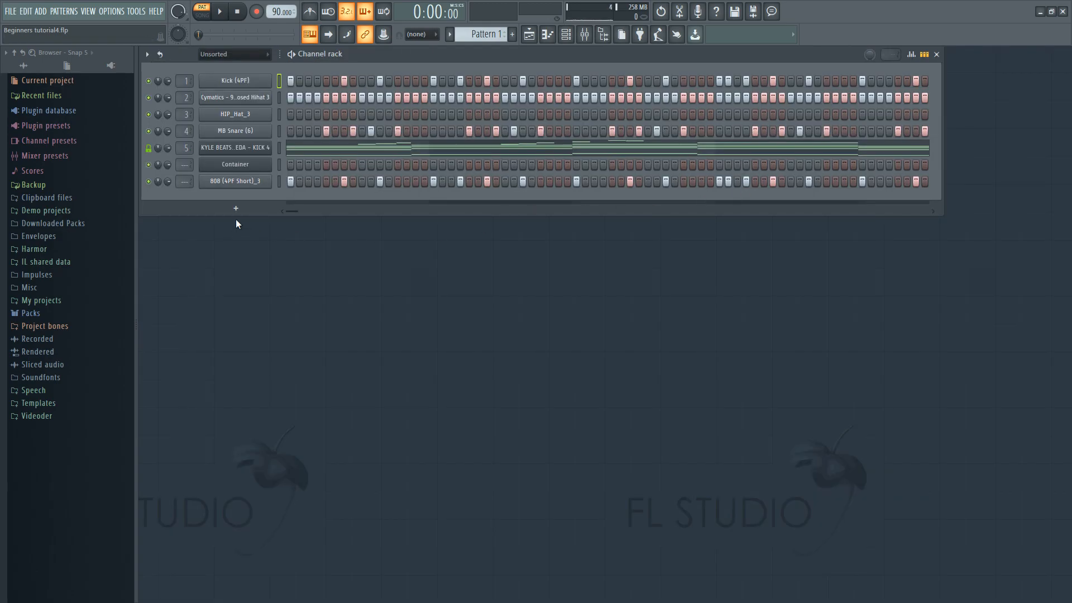
{"action": "left_click", "coordinate": [585, 34]}
{"action": "left_click", "coordinate": [528, 34]}
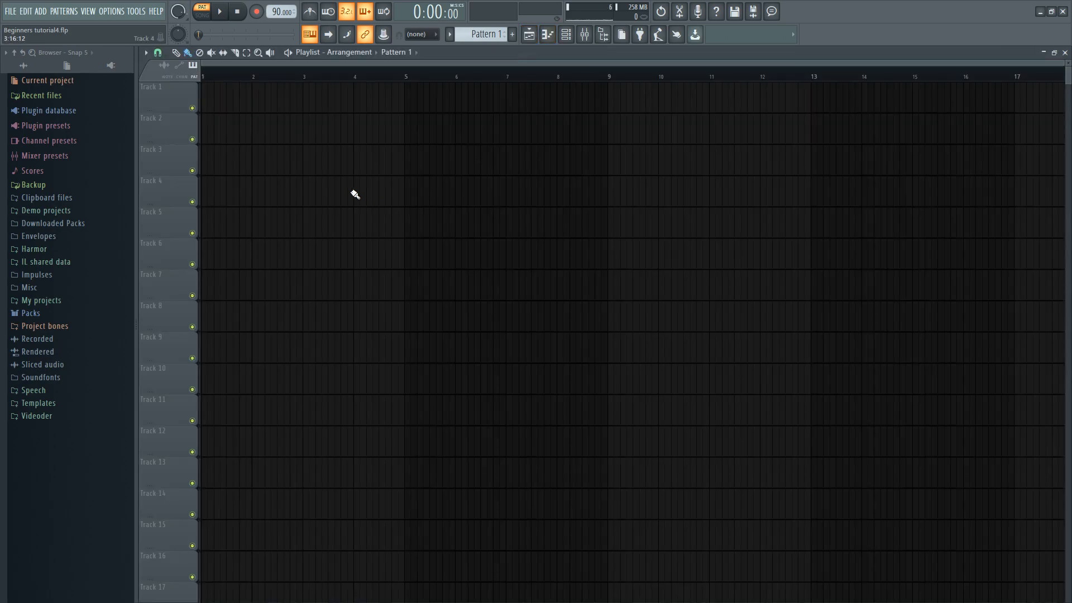
- Place a Pattern 1 clip at bar 1 of Track 1 and delete it again
{"action": "left_click", "coordinate": [288, 93]}
{"action": "left_click_drag", "start_coordinate": [445, 101], "coordinate": [180, 104]}
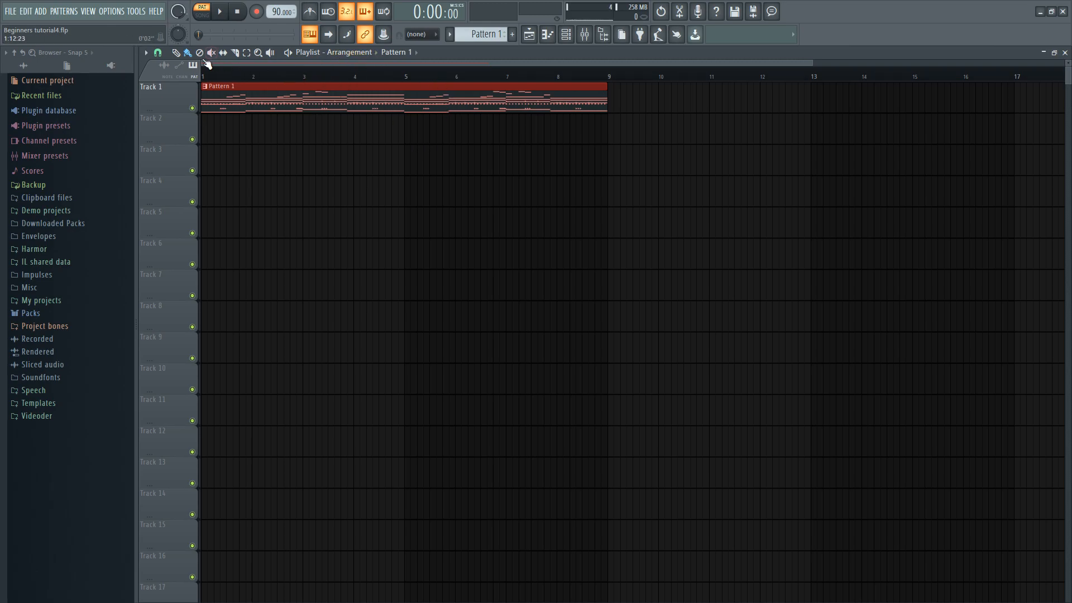
{"action": "right_click", "coordinate": [389, 112]}
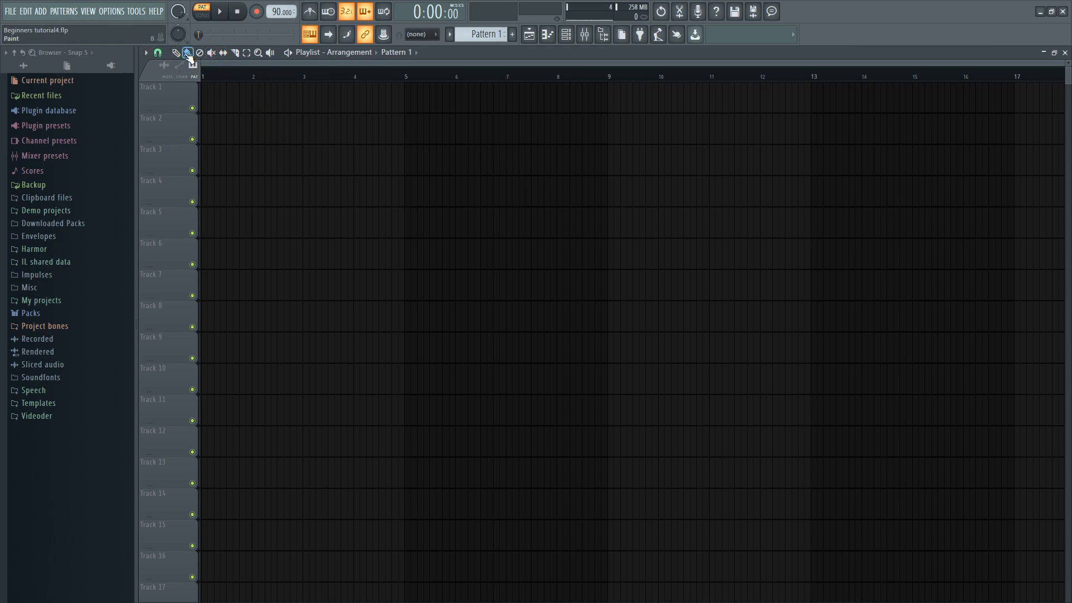
- Close both the playlist and the mixer to view the channel rack, and reopen the playlist
{"action": "scroll", "coordinate": [428, 279], "scroll_direction": "up", "scroll_amount": 1}
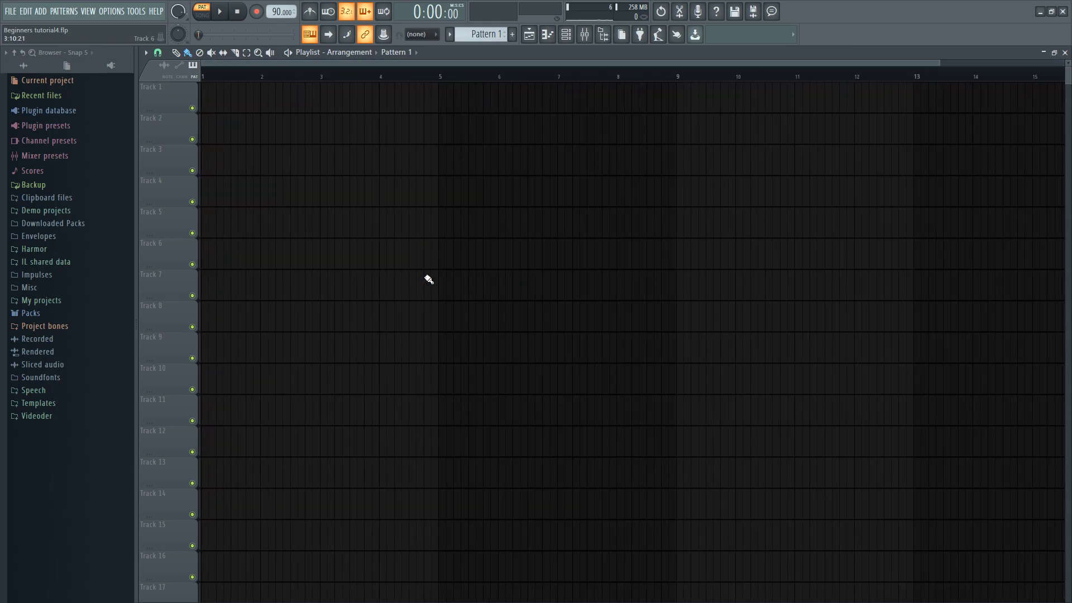
{"action": "left_click", "coordinate": [1064, 53]}
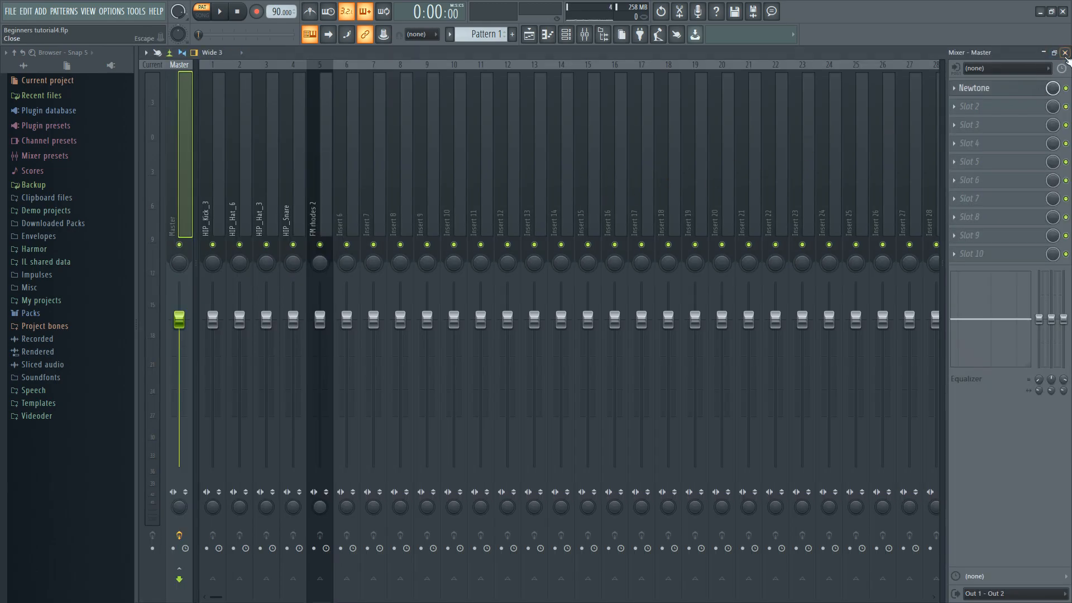
{"action": "left_click", "coordinate": [1065, 52]}
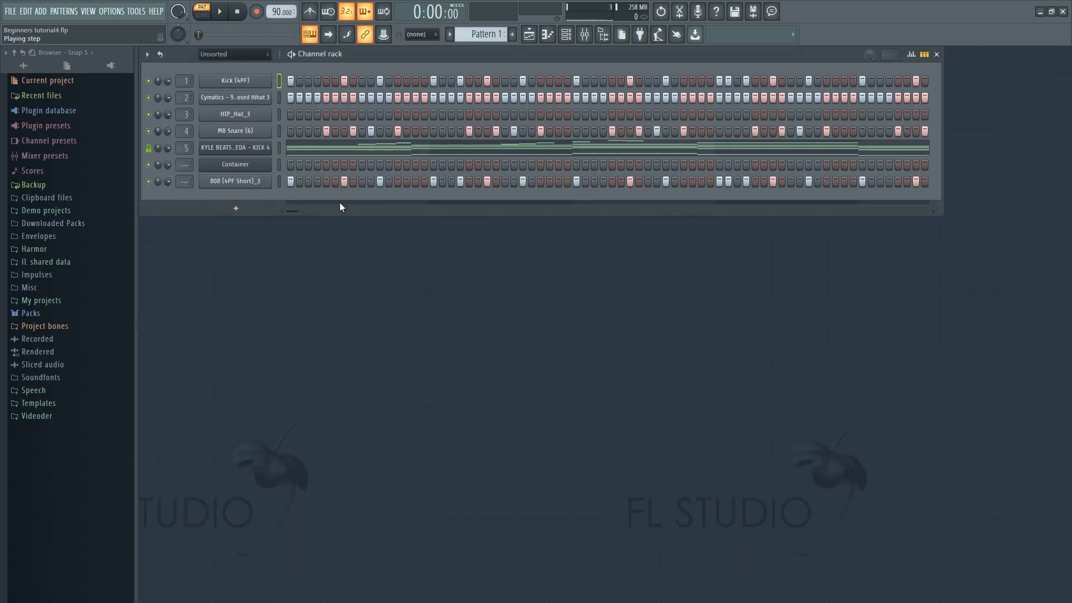
{"action": "left_click", "coordinate": [529, 34]}
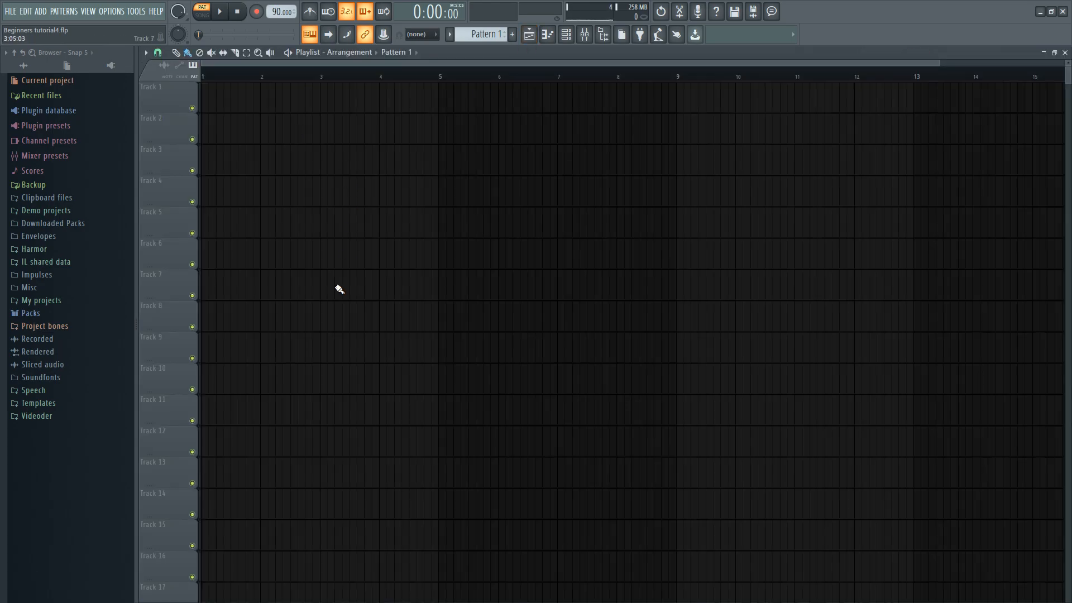
- Increase the height of the playlist tracks, and reopen the playlist after viewing the channel rack alone
{"action": "scroll", "coordinate": [382, 285], "scroll_direction": "up", "scroll_amount": 5, "text": "ctrl"}
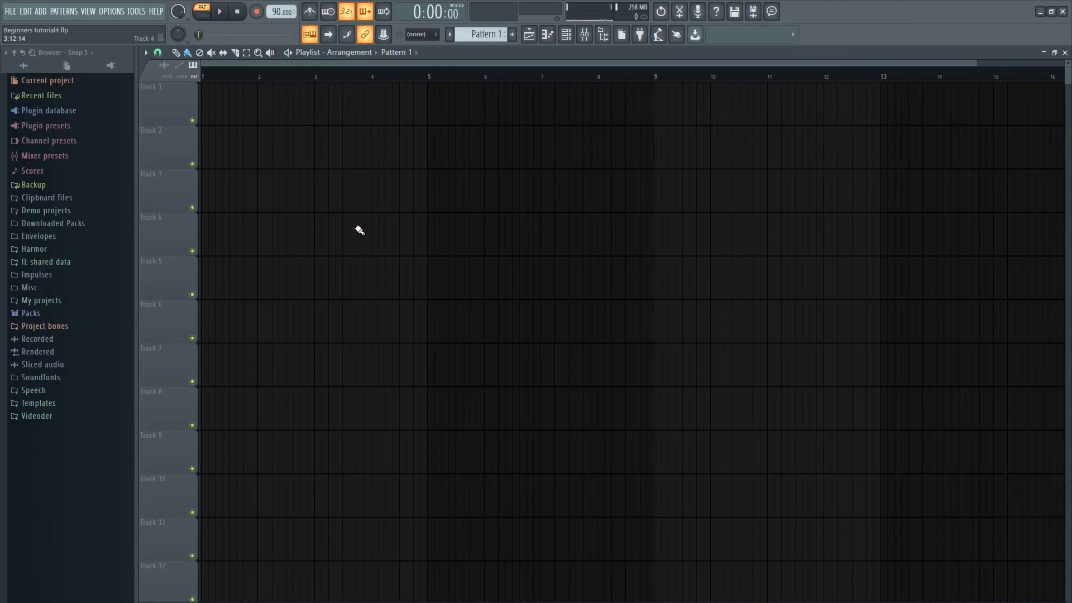
{"action": "left_click", "coordinate": [603, 34]}
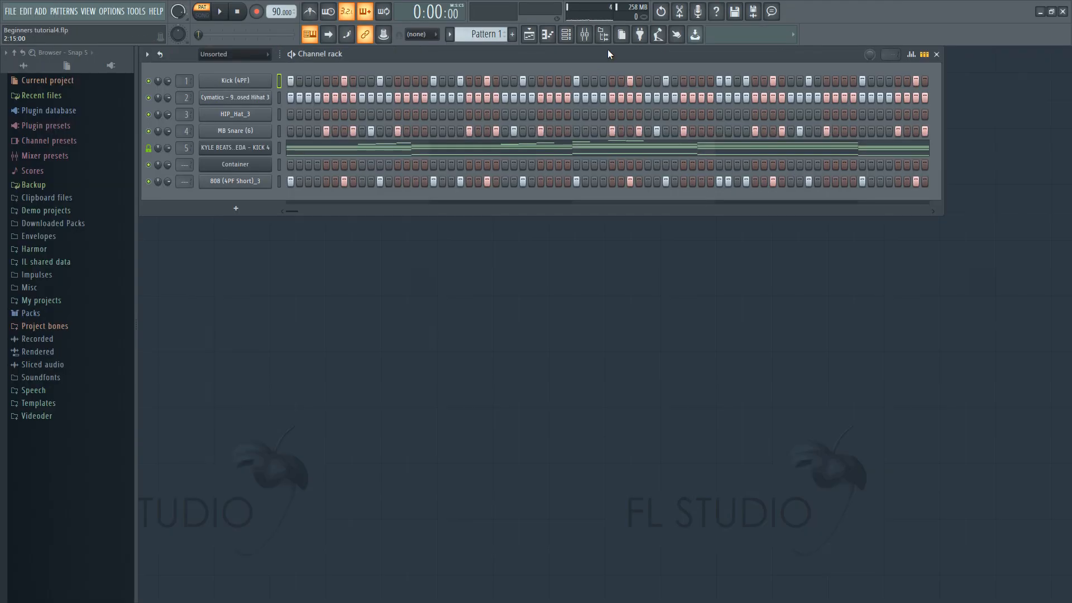
{"action": "left_click", "coordinate": [529, 34]}
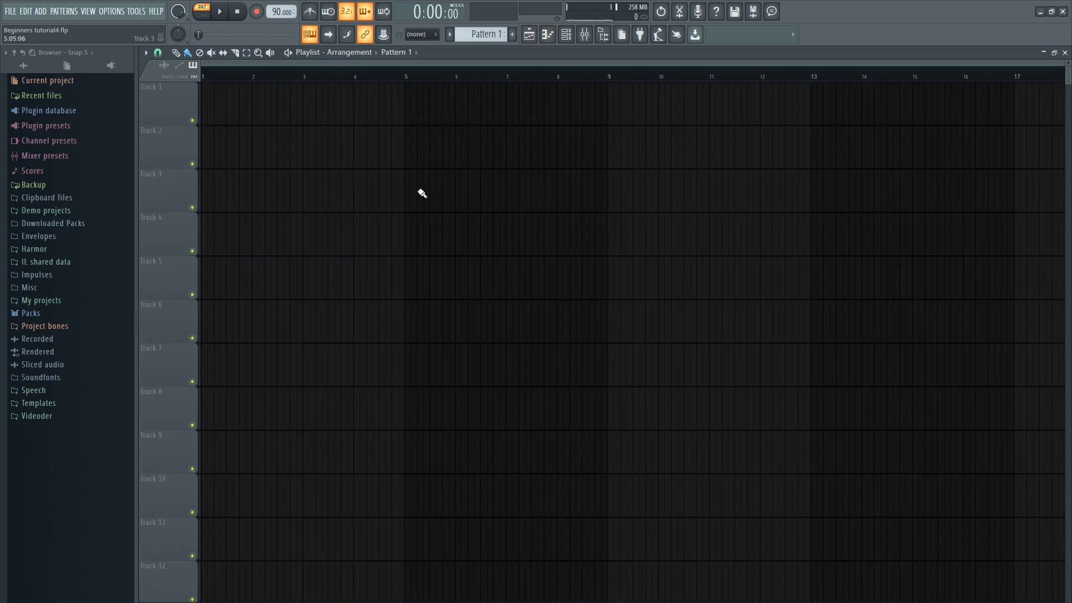
- Place a Pattern 1 clip on Track 1 and move its start to bar 1
{"action": "key", "text": "F6"}
{"action": "right_click", "coordinate": [540, 287]}
{"action": "left_click", "coordinate": [417, 114]}
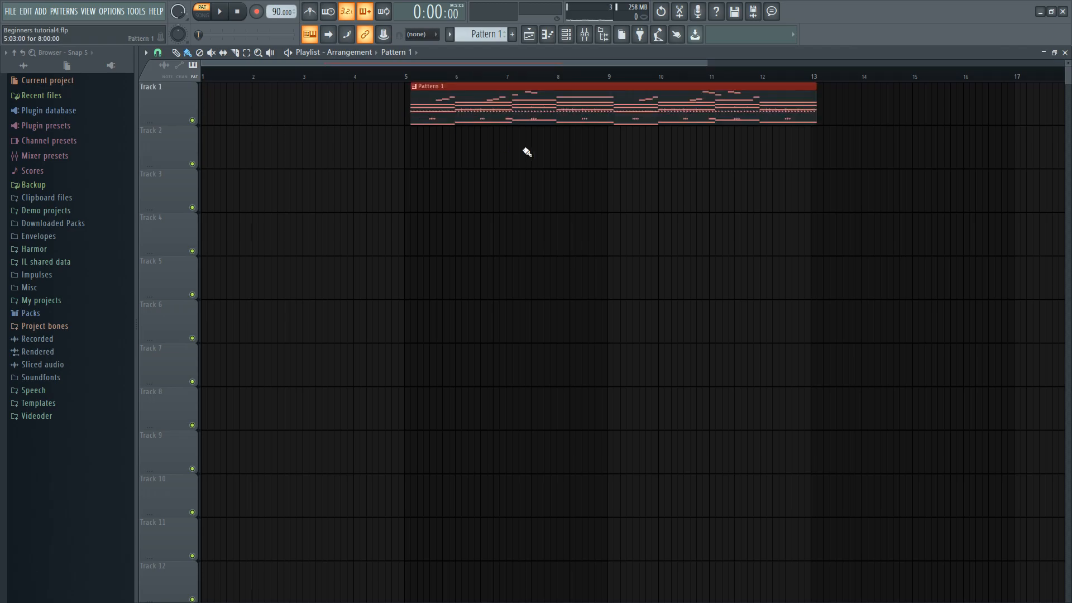
{"action": "left_click_drag", "start_coordinate": [629, 115], "coordinate": [336, 170]}
{"action": "scroll", "coordinate": [337, 169], "scroll_direction": "down", "scroll_amount": 3}
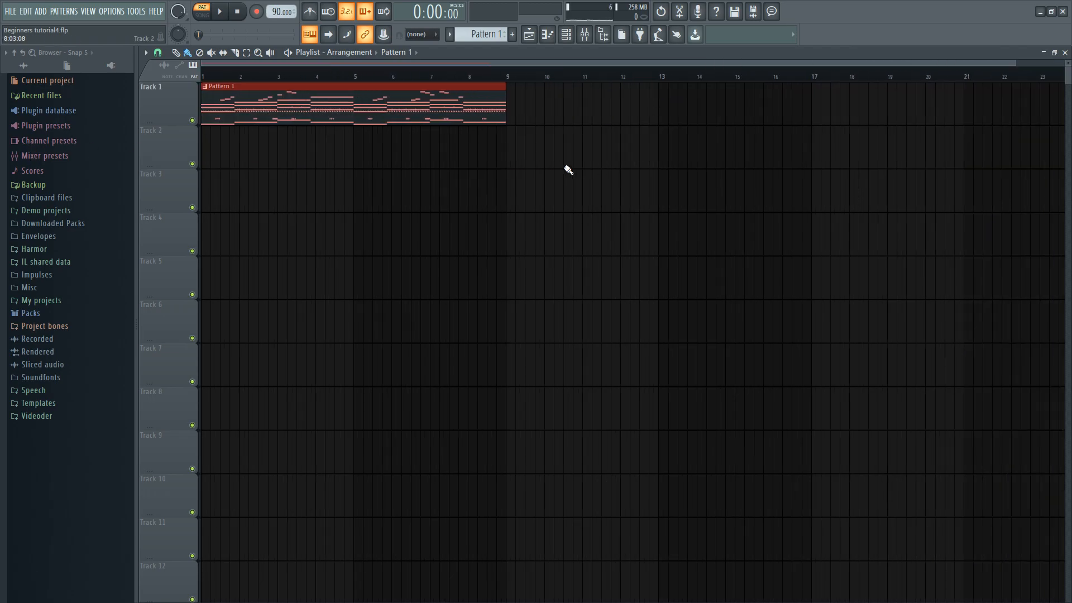
- Switch playback to song mode and play the start of the arrangement briefly
{"action": "key", "text": "F6"}
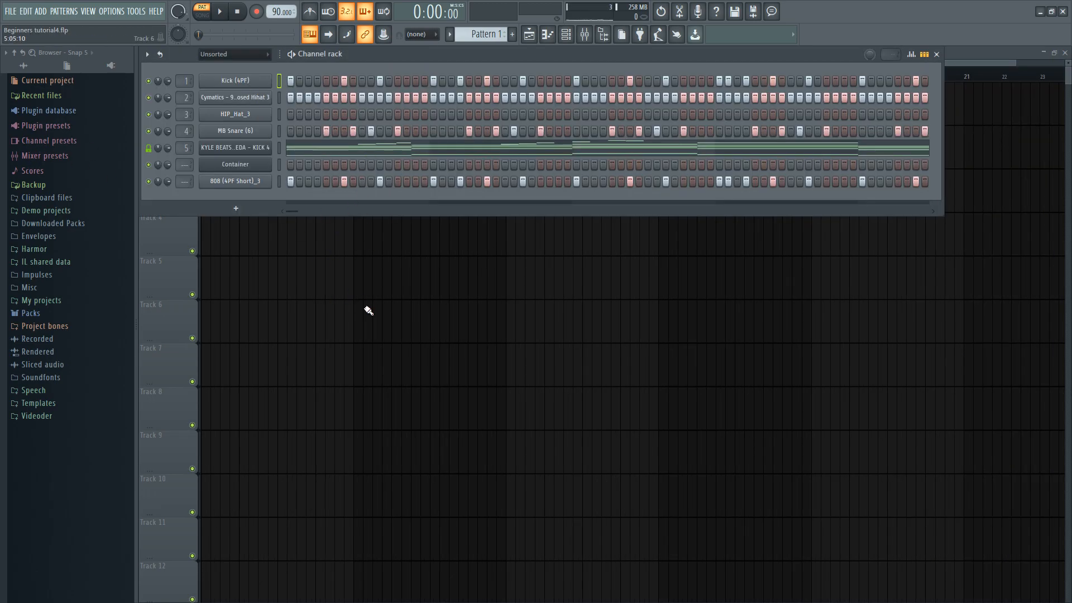
{"action": "key", "text": "F6"}
{"action": "key", "text": "l"}
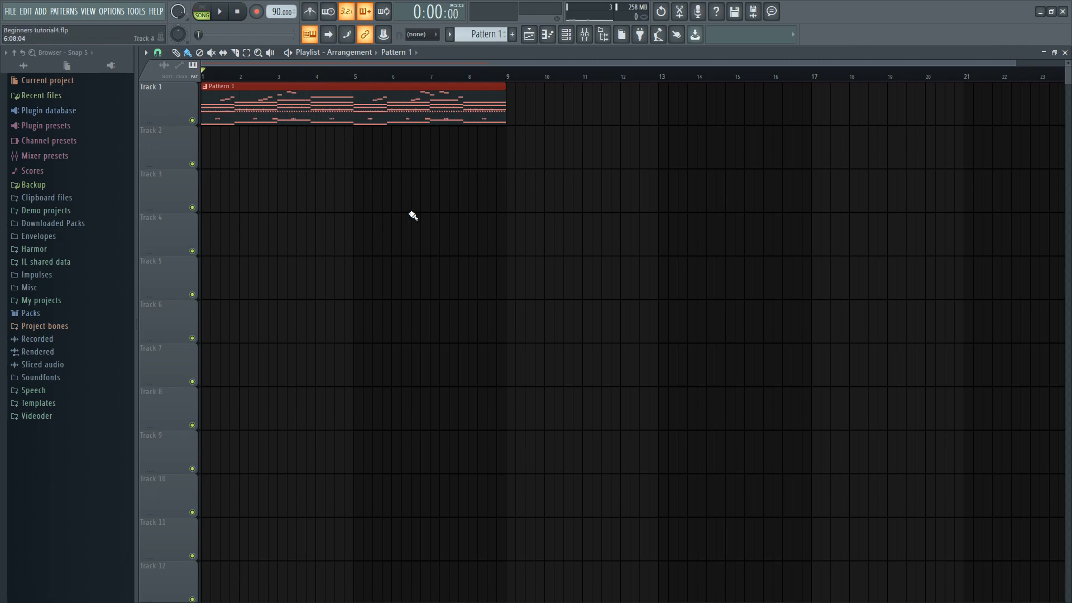
{"action": "key", "text": "space"}
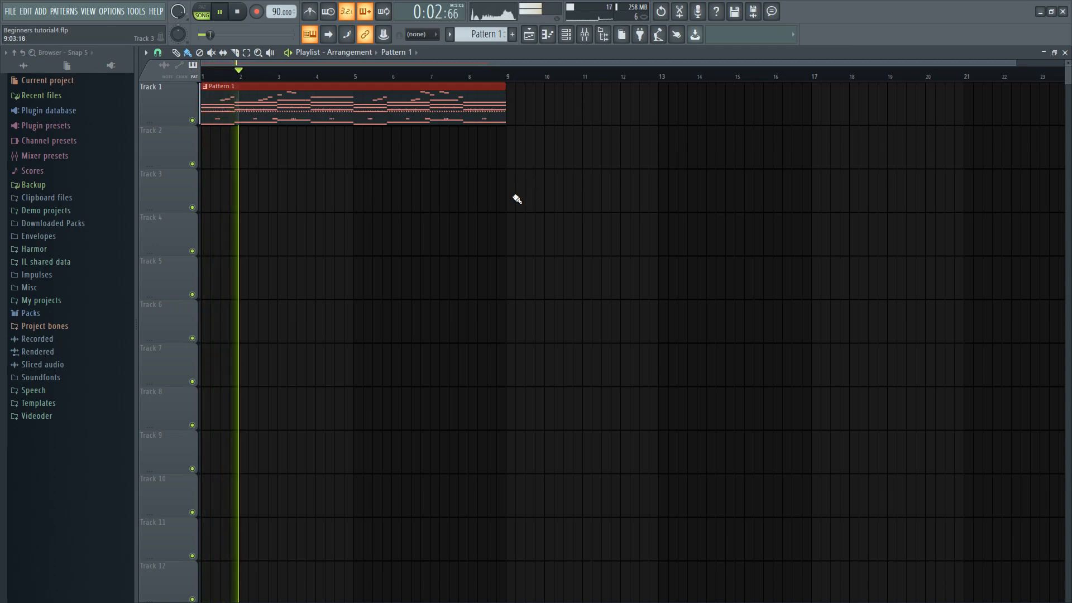
{"action": "key", "text": "space"}
- Delete the Pattern 1 clip from Track 1 and split Pattern 1 by channel into separate patterns
{"action": "right_click", "coordinate": [358, 105]}
{"action": "key", "text": "F6"}
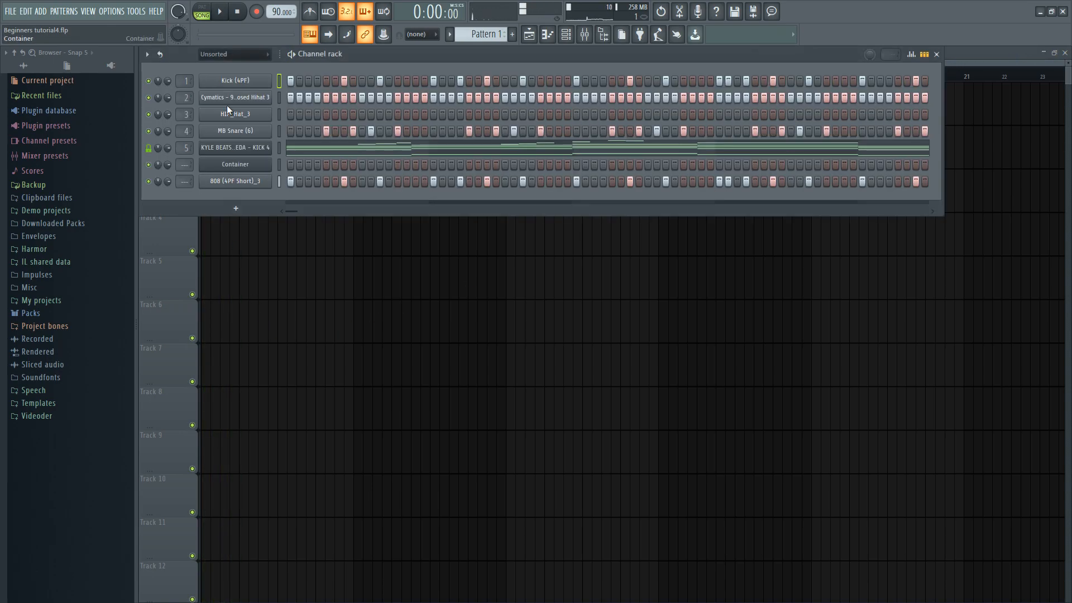
{"action": "left_click", "coordinate": [451, 37]}
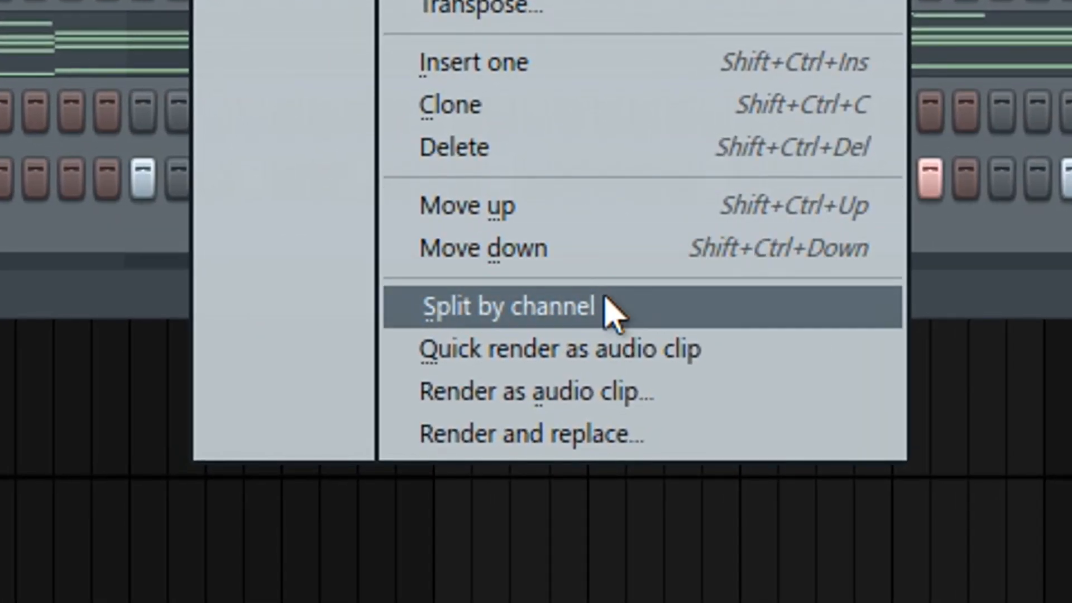
{"action": "left_click", "coordinate": [614, 307]}
{"action": "key", "text": "F6"}
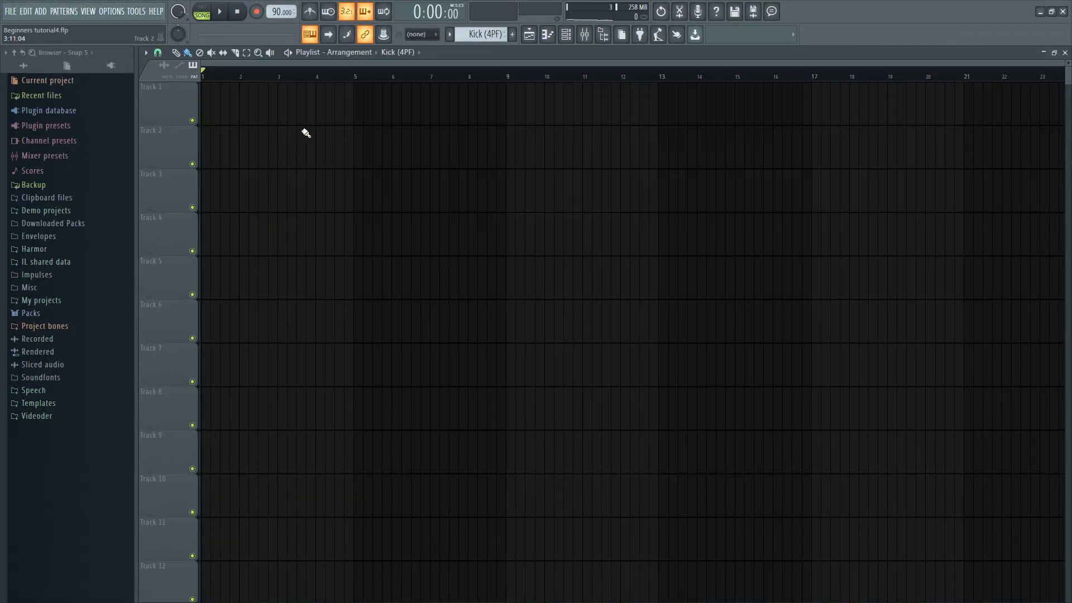
- Show the picker panel and place all five split patterns on Tracks 1 to 5, starting at bar 1
{"action": "scroll", "coordinate": [648, 351], "scroll_direction": "up", "scroll_amount": 2}
{"action": "key", "text": "alt+p"}
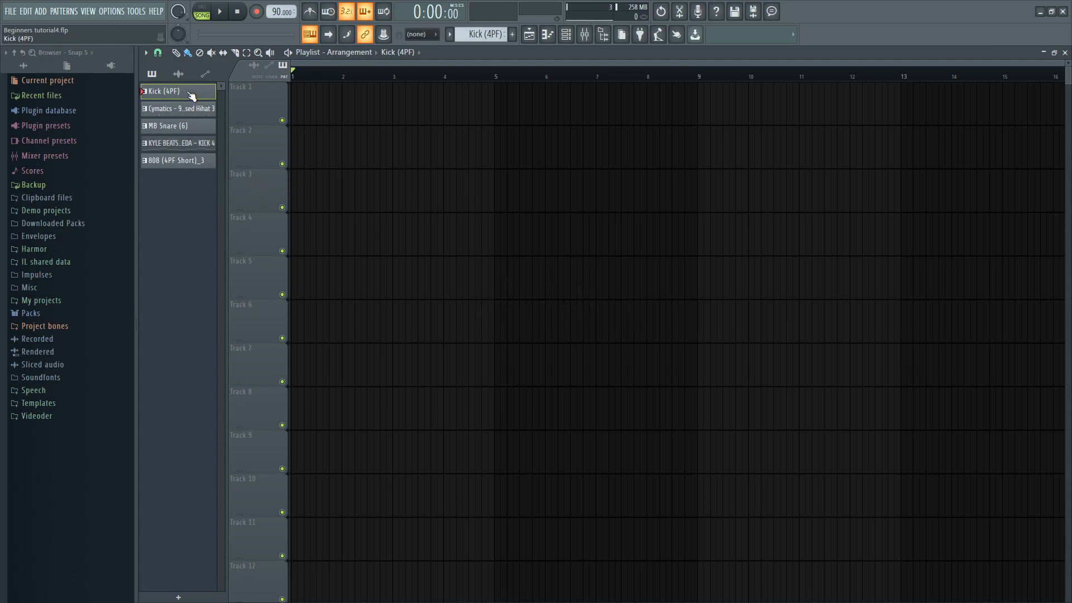
{"action": "left_click", "coordinate": [192, 163]}
{"action": "left_click_drag", "start_coordinate": [187, 96], "coordinate": [296, 120]}
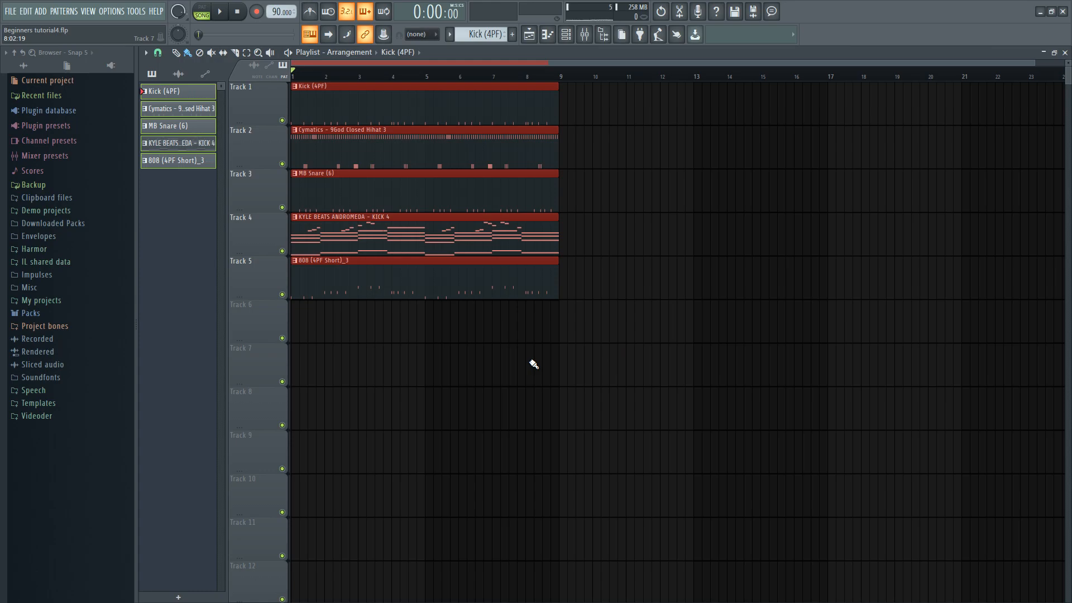
- Arrange the full set of five clips from bar 9, with only the KYLE BEATS ANDROMEDA – KICK 4 clip at bar 1
{"action": "left_click", "coordinate": [533, 363], "text": "ctrl"}
{"action": "left_click_drag", "start_coordinate": [525, 237], "coordinate": [823, 240]}
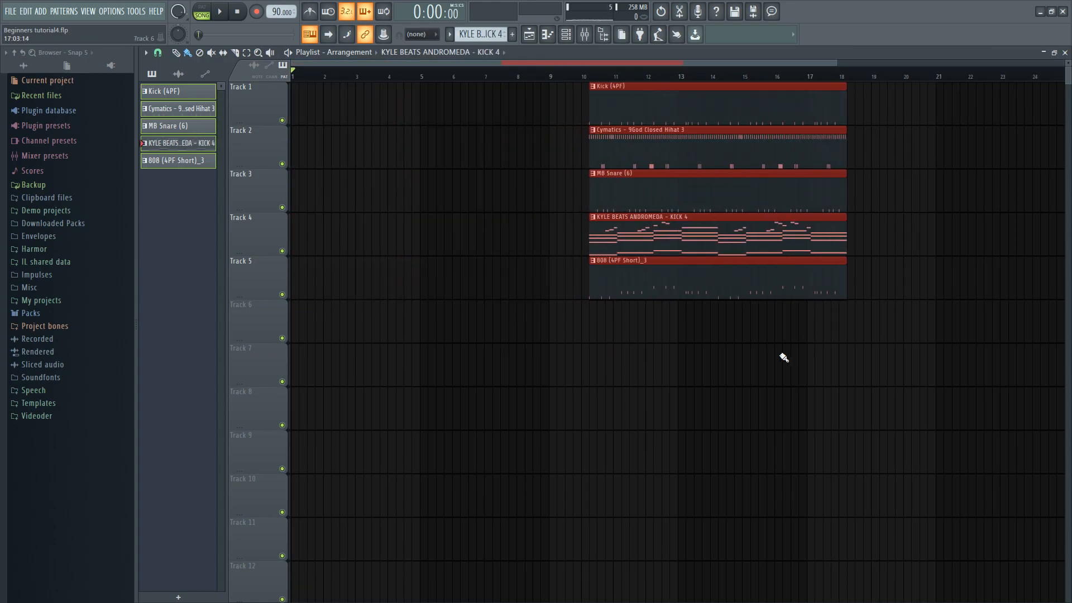
{"action": "left_click_drag", "start_coordinate": [677, 237], "coordinate": [244, 240]}
{"action": "key", "text": "ctrl+d"}
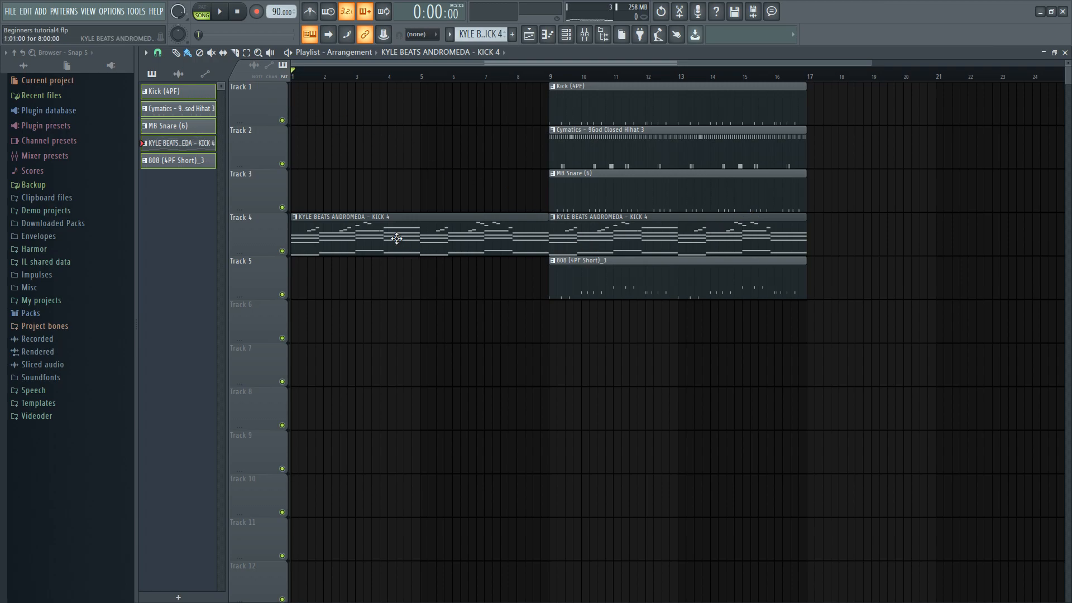
- Move the KYLE BEATS ANDROMEDA – KICK 4 clips' track up to Track 1, above the drum tracks
{"action": "left_click_drag", "start_coordinate": [397, 238], "coordinate": [323, 245]}
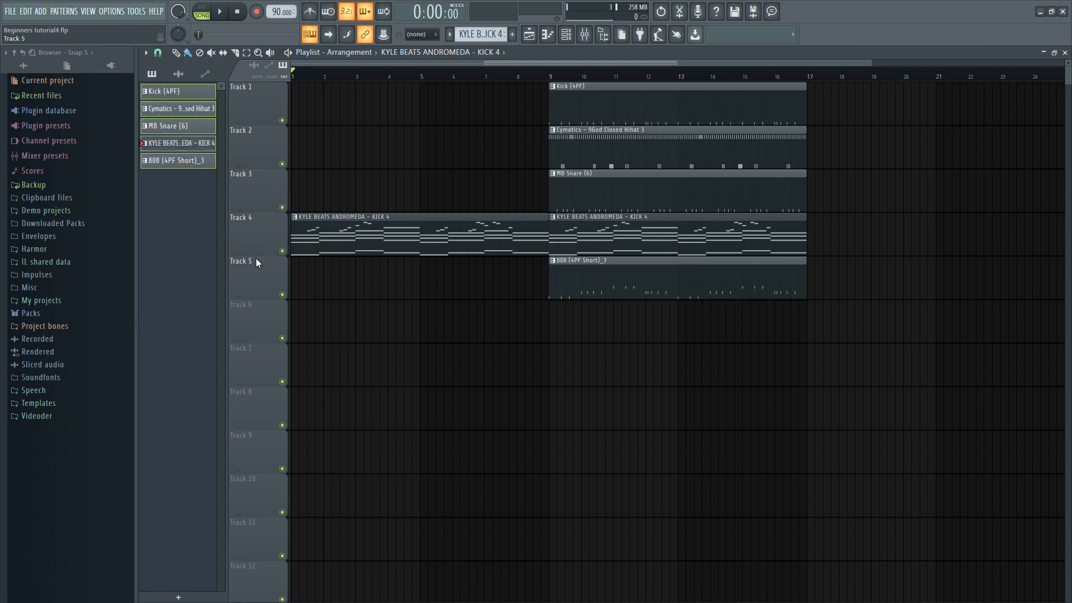
{"action": "left_click_drag", "start_coordinate": [271, 233], "coordinate": [270, 103]}
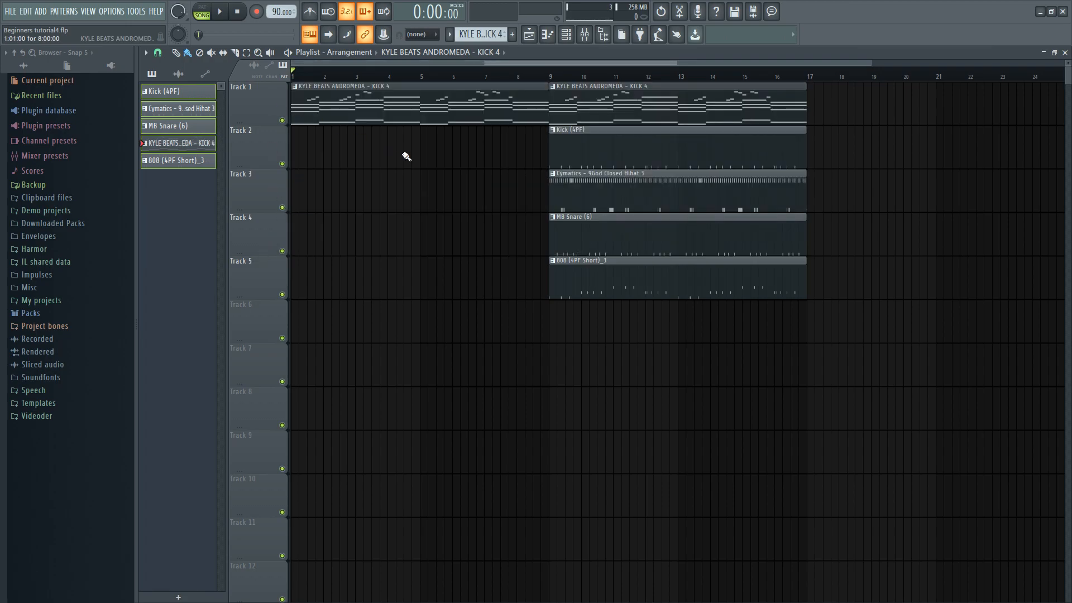
- Move the 808 clip down to Track 6 and shift the hihat and snare clips to Tracks 4 and 5
{"action": "scroll", "coordinate": [553, 234], "scroll_direction": "up", "scroll_amount": 2}
{"action": "left_click_drag", "start_coordinate": [760, 259], "coordinate": [491, 282]}
{"action": "scroll", "coordinate": [494, 282], "scroll_direction": "down", "scroll_amount": 3}
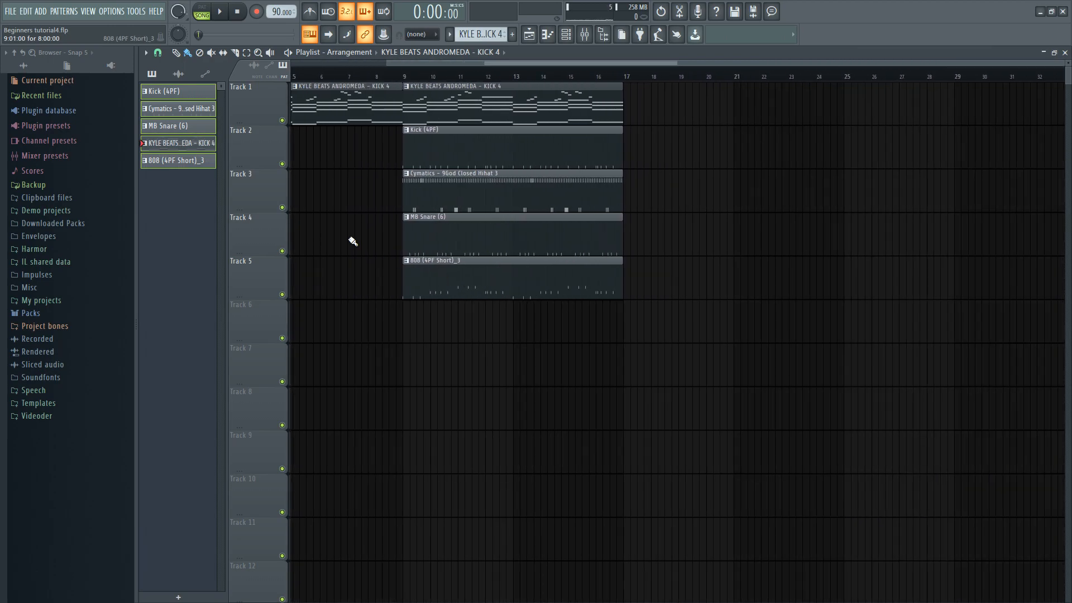
{"action": "scroll", "coordinate": [383, 256], "scroll_direction": "up", "scroll_amount": 1}
{"action": "scroll", "coordinate": [447, 318], "scroll_direction": "left", "scroll_amount": 3}
{"action": "left_click", "coordinate": [277, 287]}
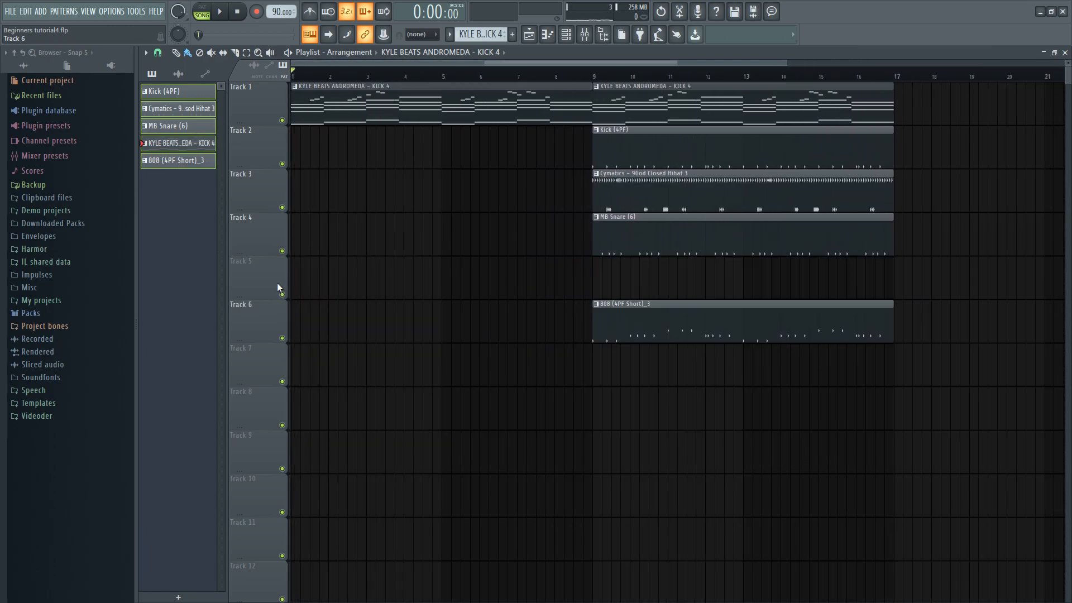
{"action": "scroll", "coordinate": [277, 287], "scroll_direction": "up", "scroll_amount": 2, "text": "shift"}
- Audition the Cymatics hihat, MB Snare and 808 clips individually from bar 9
{"action": "right_click", "coordinate": [597, 216], "text": "alt"}
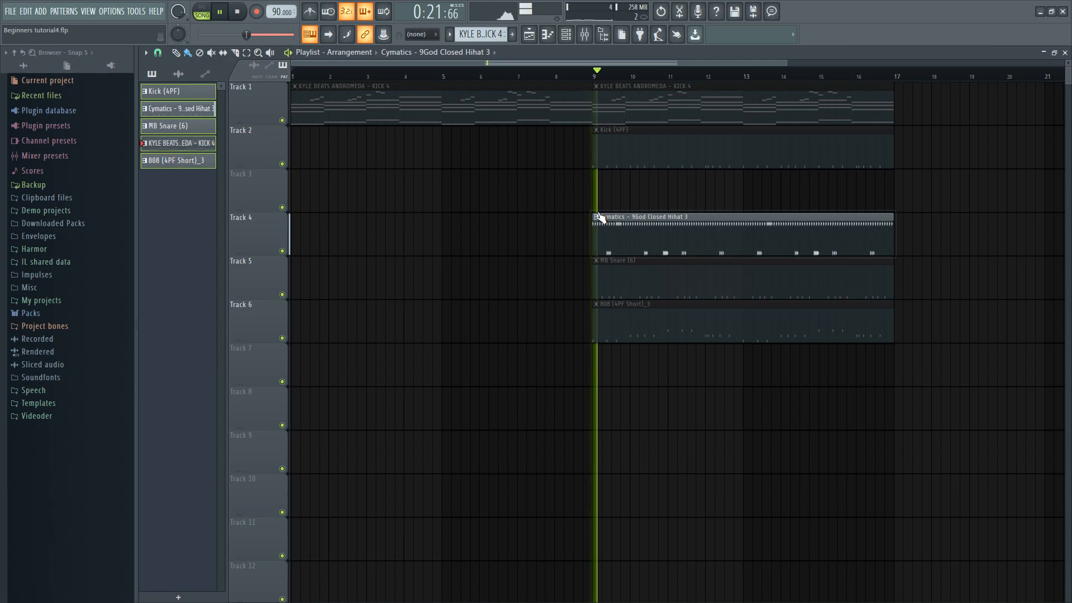
{"action": "right_click", "coordinate": [593, 286], "text": "alt"}
{"action": "right_click", "coordinate": [593, 326], "text": "alt"}
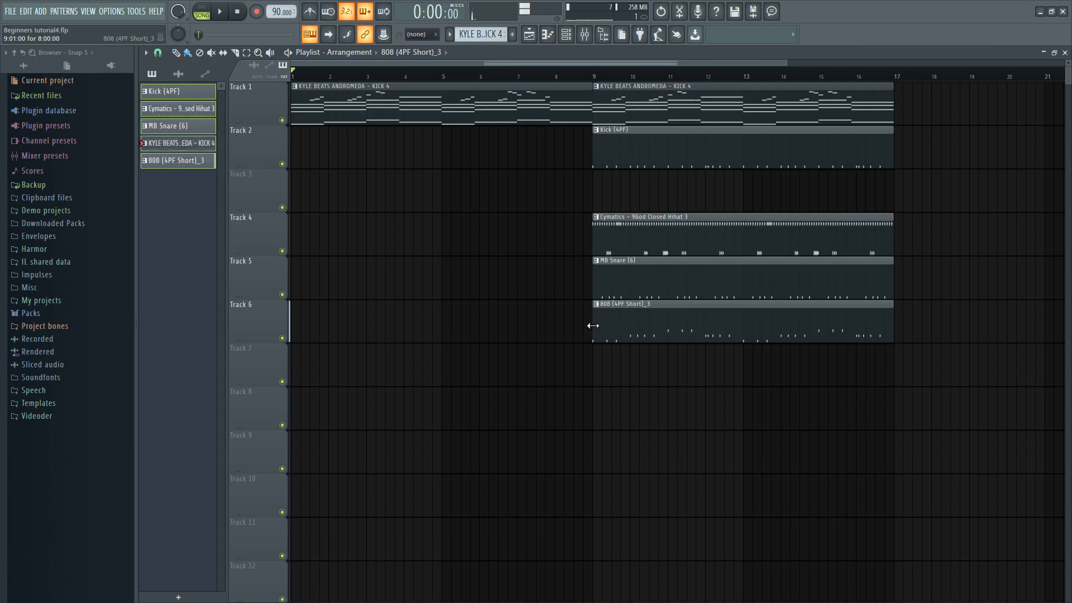
{"action": "scroll", "coordinate": [593, 326], "scroll_direction": "up", "scroll_amount": 2, "text": "ctrl"}
{"action": "scroll", "coordinate": [580, 257], "scroll_direction": "up", "scroll_amount": 2, "text": "ctrl"}
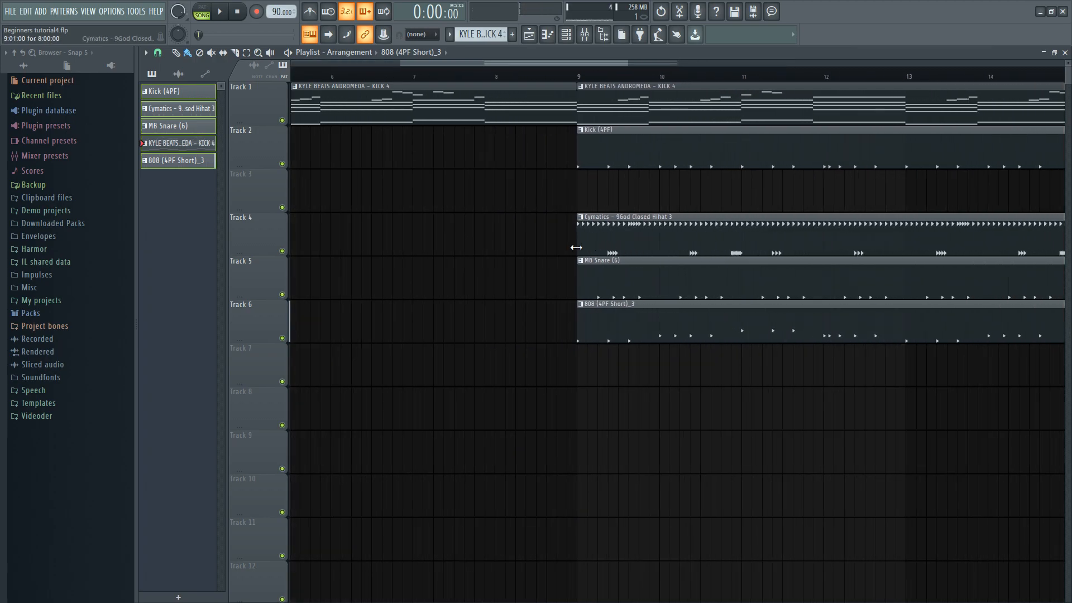
- Audition individual clips such as the Kick (4PF) by starting previews at and just before bar 9 on Tracks 2 and 4
{"action": "scroll", "coordinate": [676, 184], "scroll_direction": "up", "scroll_amount": 2, "text": "ctrl"}
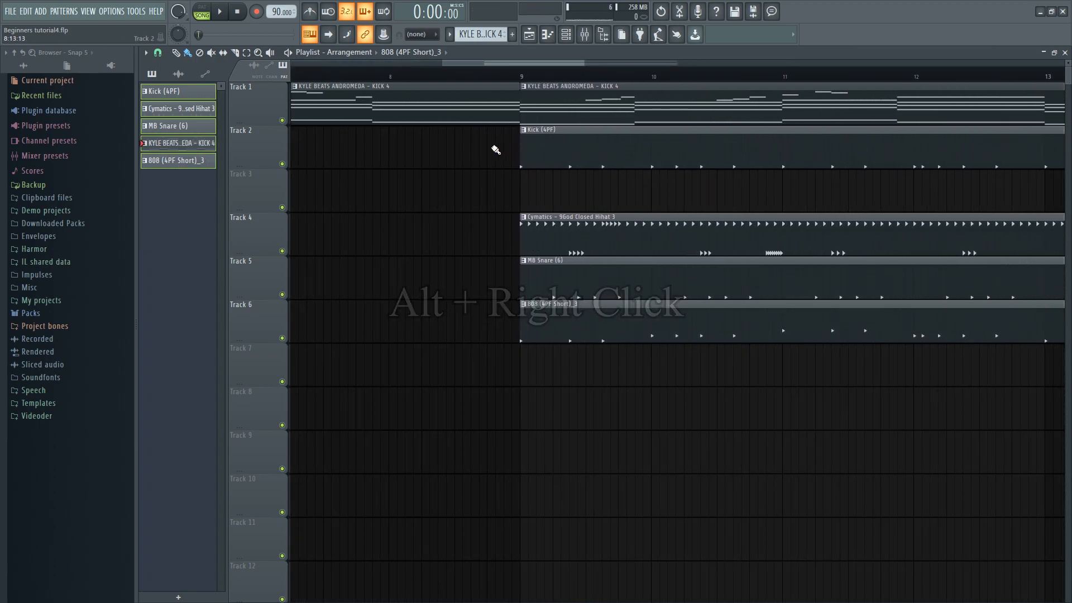
{"action": "right_click", "coordinate": [496, 149], "text": "alt"}
{"action": "right_click", "coordinate": [491, 150], "text": "alt"}
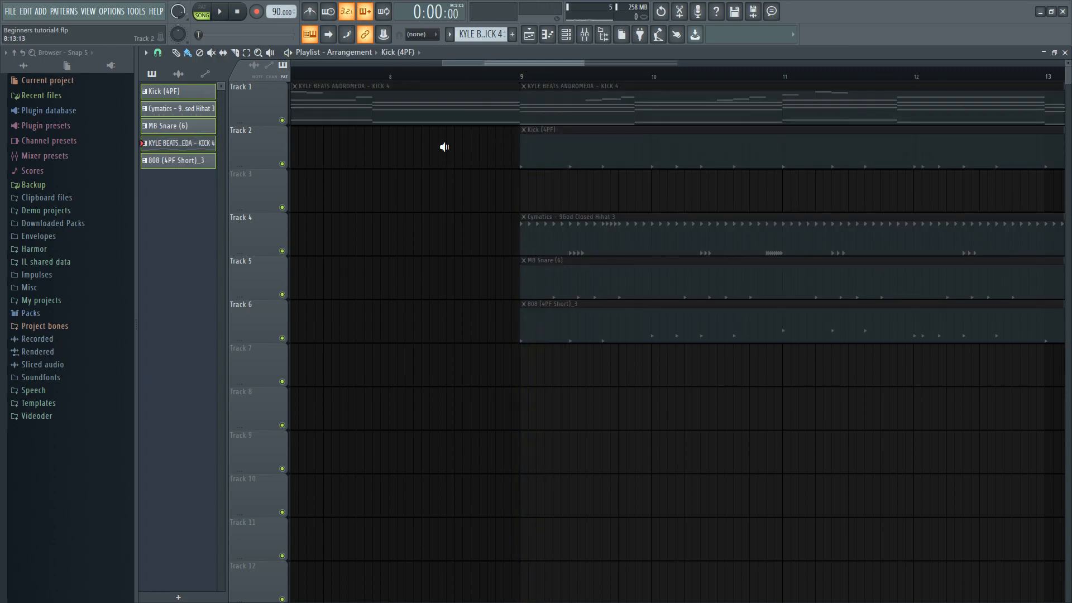
{"action": "right_click", "coordinate": [528, 147], "text": "alt"}
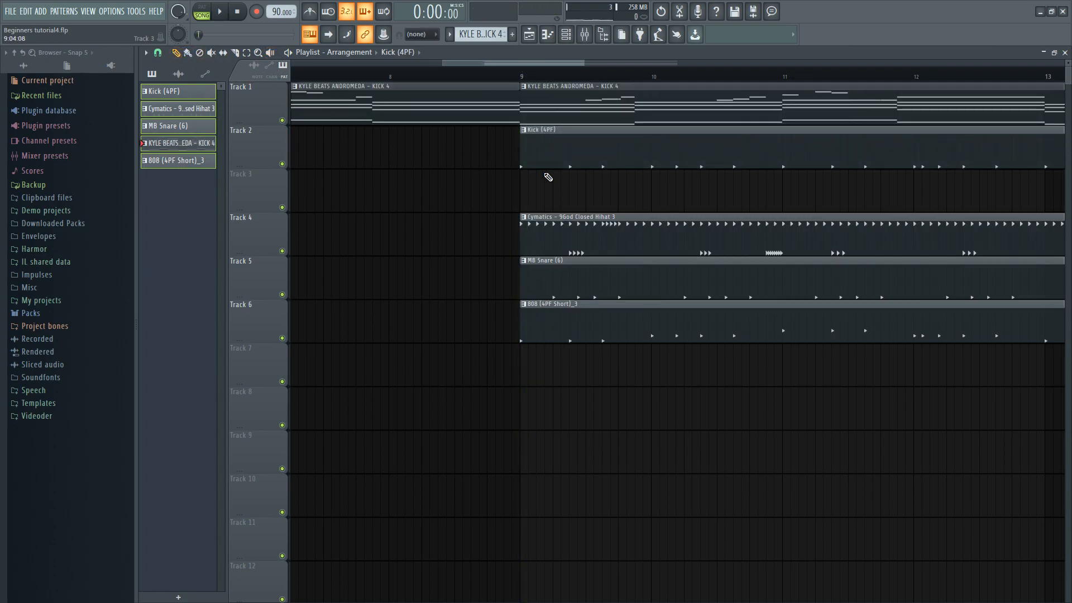
{"action": "right_click", "coordinate": [483, 148], "text": "alt"}
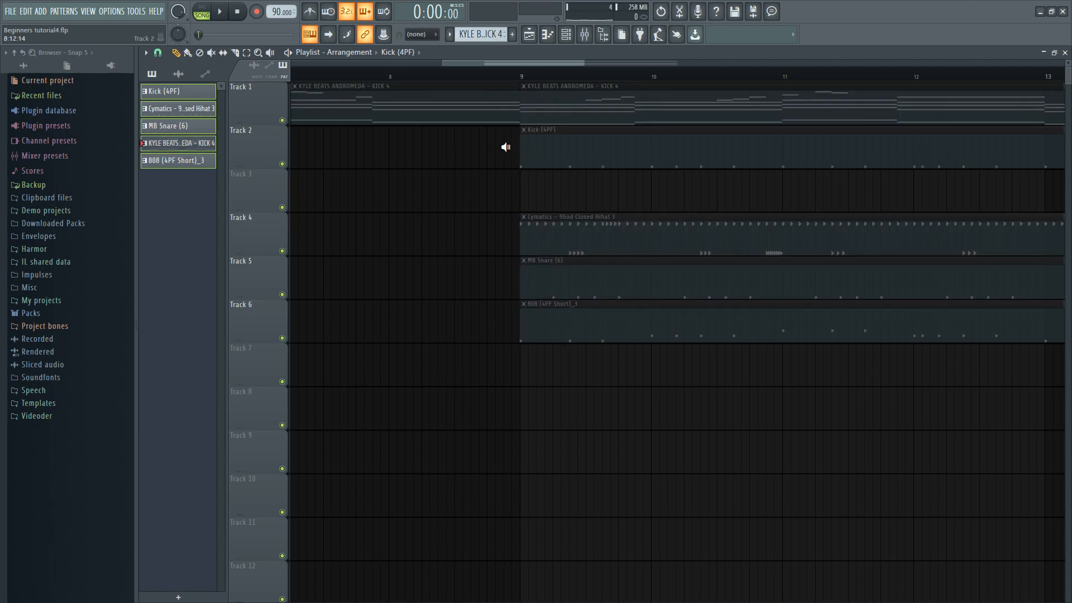
{"action": "right_click", "coordinate": [497, 230], "text": "alt"}
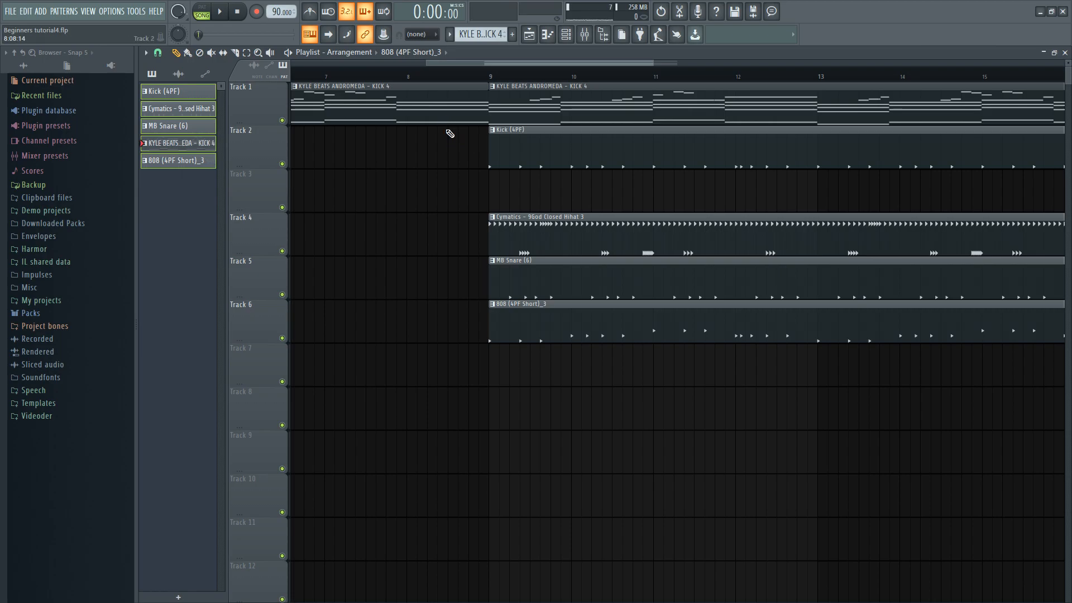
{"action": "key", "text": "t"}
{"action": "right_click", "coordinate": [375, 135], "text": "alt"}
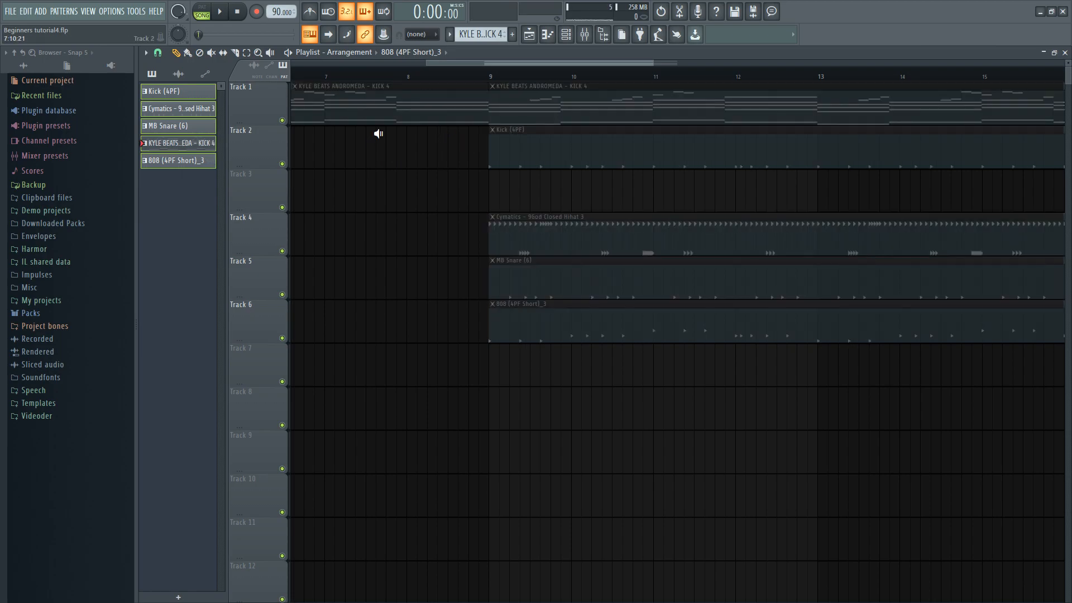
- Examine the playlist's snap-to-grid options and how the grid line spacing changes at different zoom levels
{"action": "scroll", "coordinate": [394, 208], "scroll_direction": "down", "scroll_amount": 3}
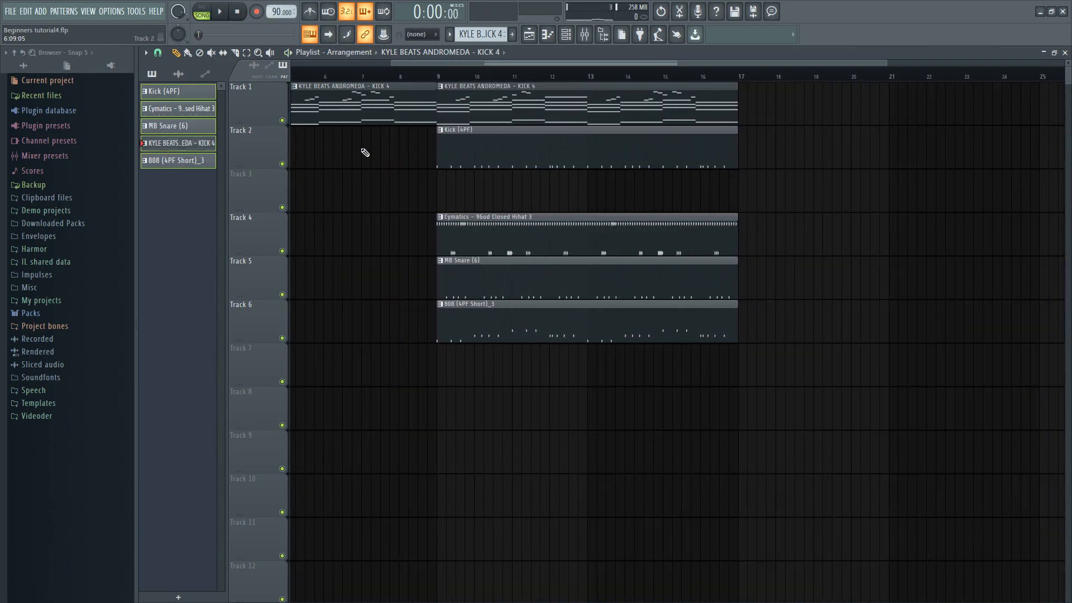
{"action": "scroll", "coordinate": [390, 139], "scroll_direction": "up", "scroll_amount": 4}
{"action": "scroll", "coordinate": [509, 212], "scroll_direction": "down", "scroll_amount": 4}
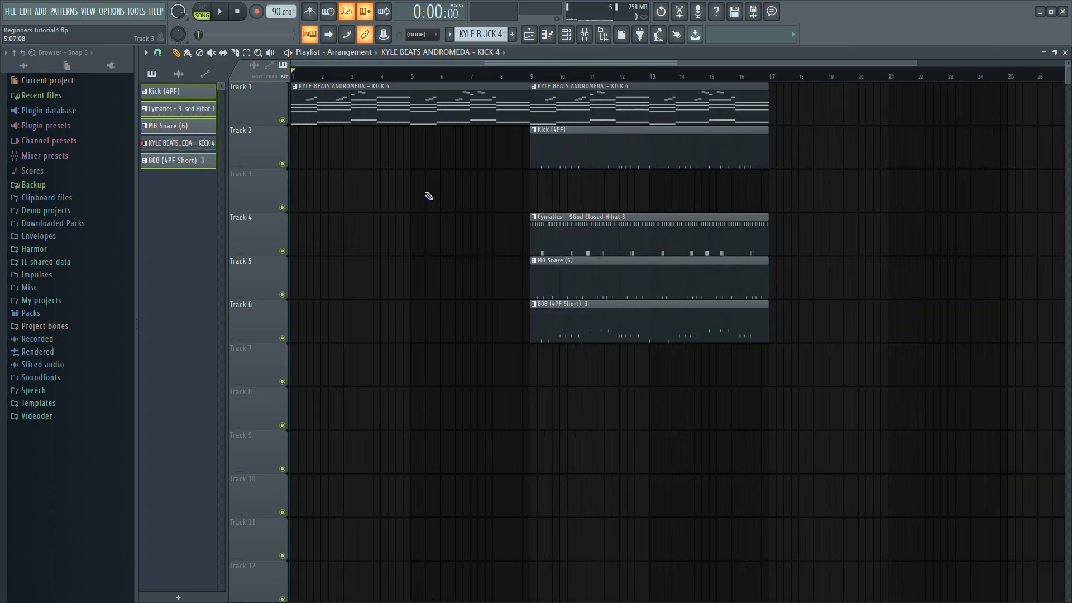
{"action": "scroll", "coordinate": [391, 184], "scroll_direction": "up", "scroll_amount": 2}
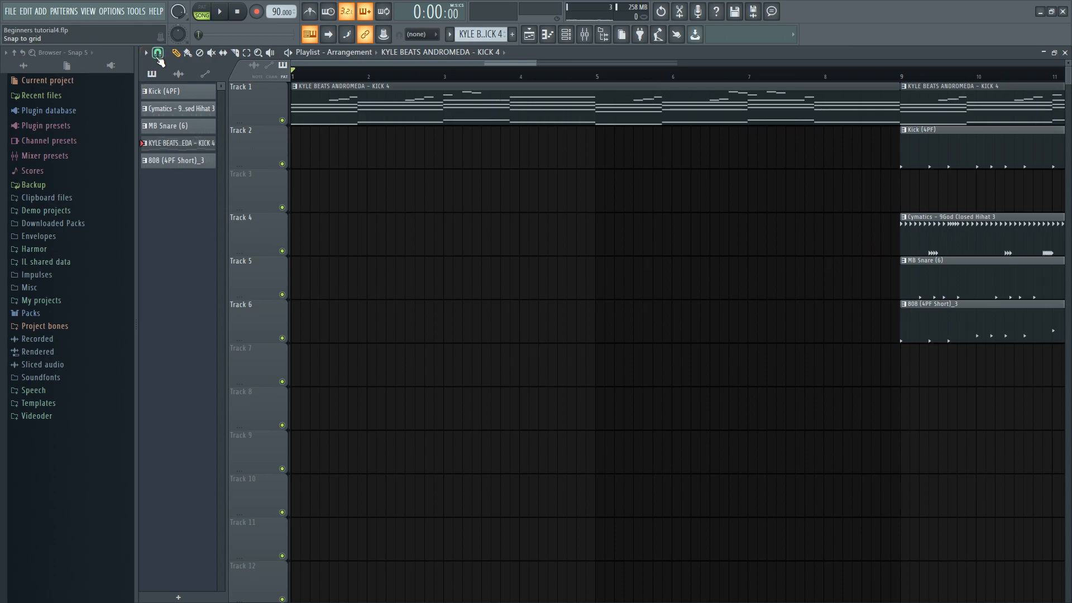
{"action": "scroll", "coordinate": [443, 190], "scroll_direction": "up", "scroll_amount": 2}
{"action": "scroll", "coordinate": [571, 218], "scroll_direction": "down", "scroll_amount": 1}
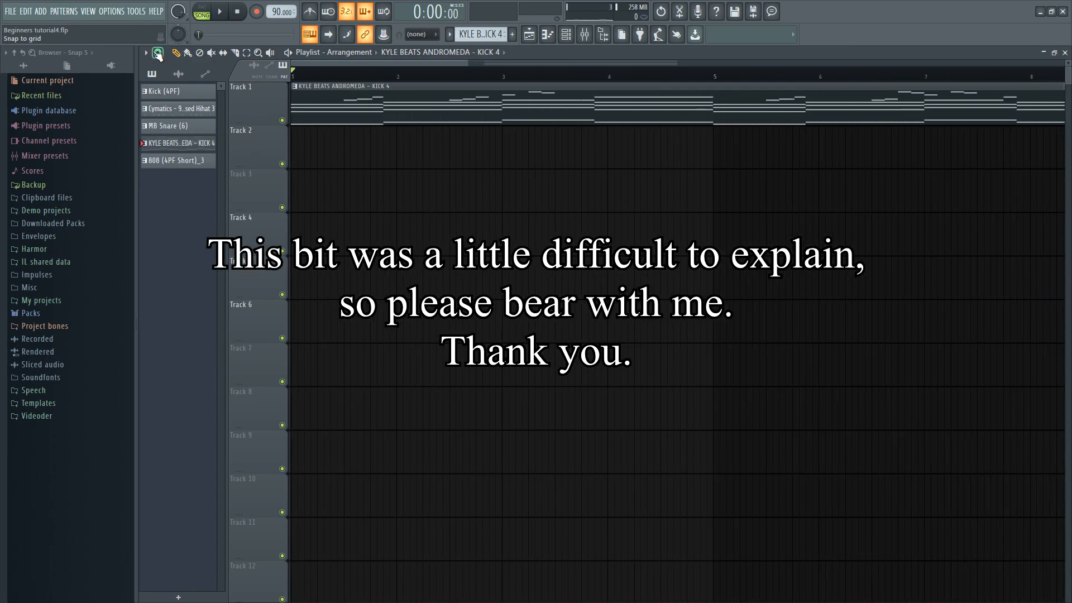
{"action": "left_click", "coordinate": [158, 53]}
{"action": "left_click", "coordinate": [770, 121]}
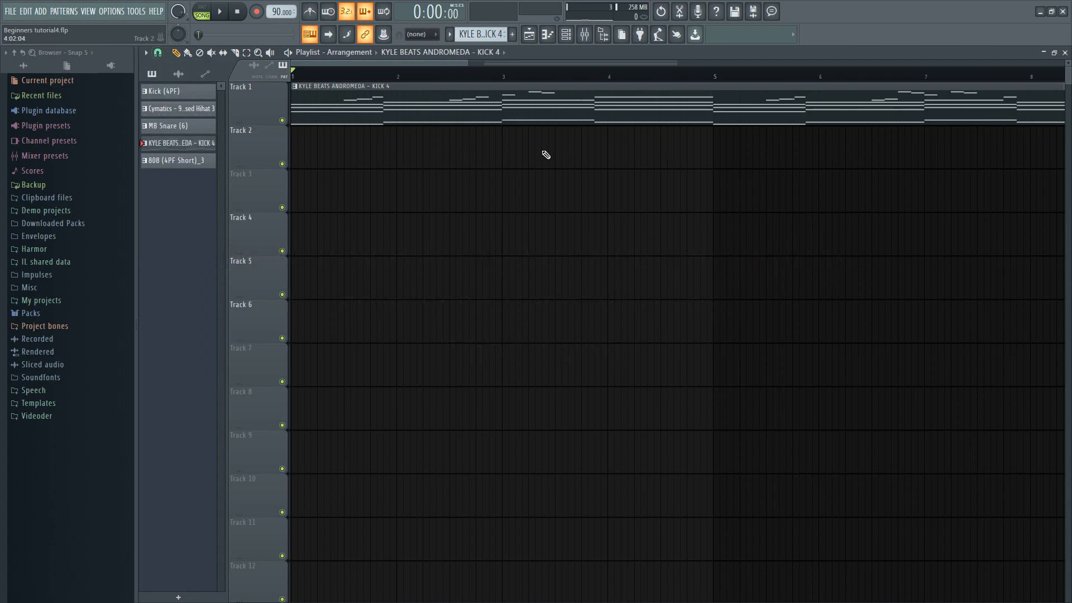
{"action": "scroll", "coordinate": [501, 226], "scroll_direction": "up", "scroll_amount": 3, "text": "ctrl"}
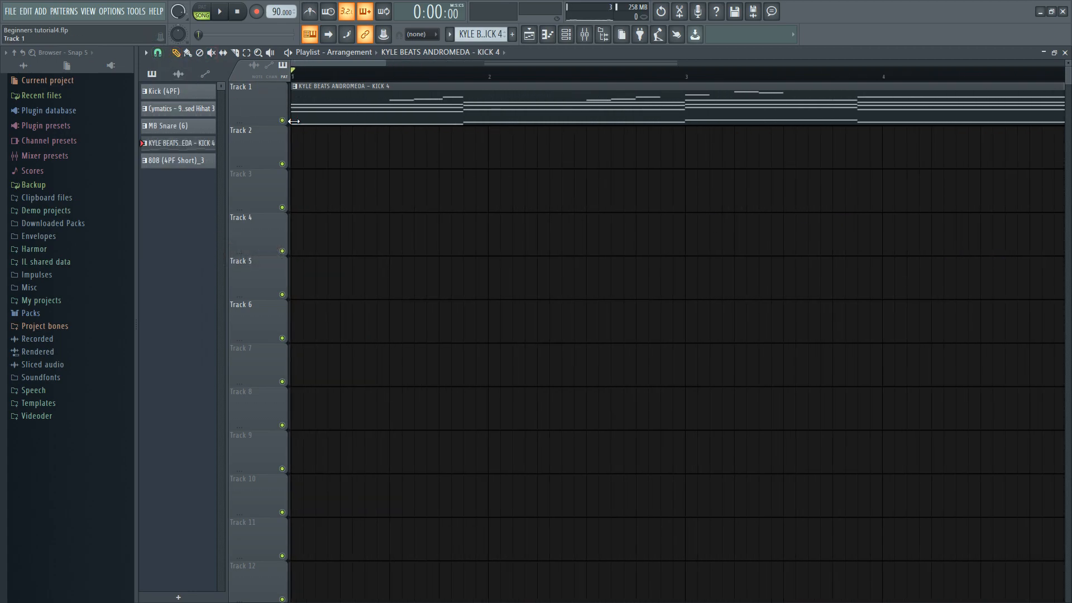
{"action": "left_click", "coordinate": [157, 52]}
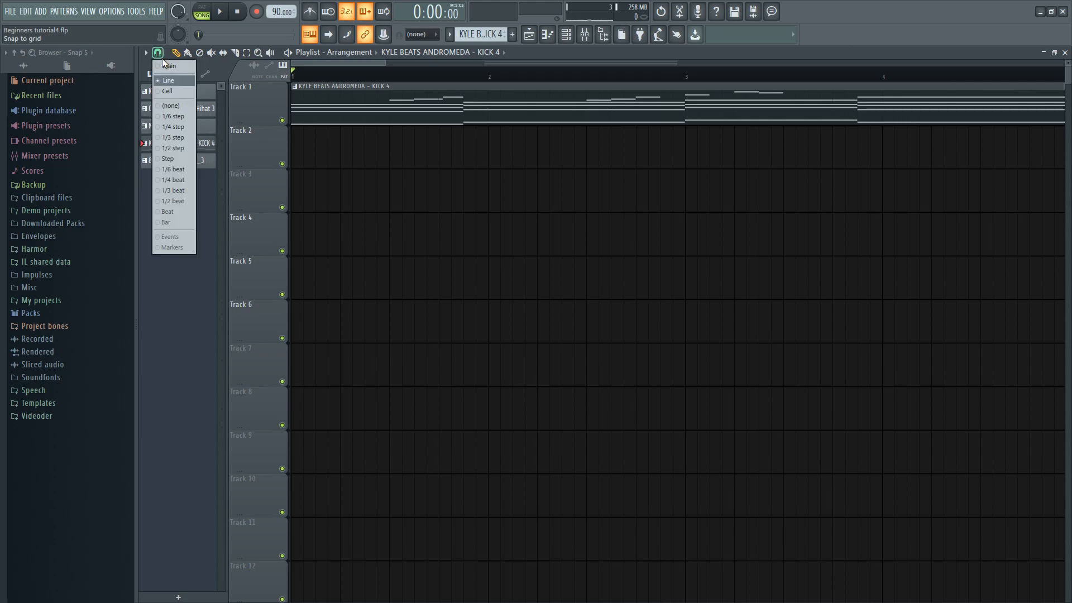
{"action": "left_click", "coordinate": [435, 152]}
- Shift the Kick (4PF) clip on Track 2 past bar 9 with Line snapping, leaving it starting at 9:03:00
{"action": "scroll", "coordinate": [436, 161], "scroll_direction": "down", "scroll_amount": 8, "text": "ctrl"}
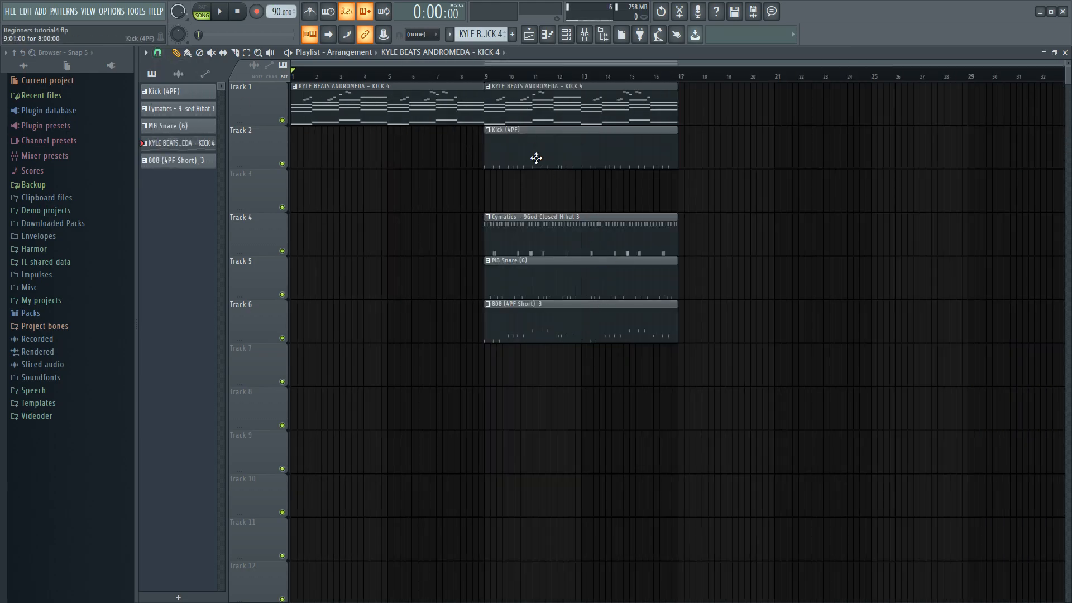
{"action": "left_click_drag", "start_coordinate": [534, 158], "coordinate": [539, 158]}
{"action": "scroll", "coordinate": [507, 177], "scroll_direction": "up", "scroll_amount": 3, "text": "ctrl"}
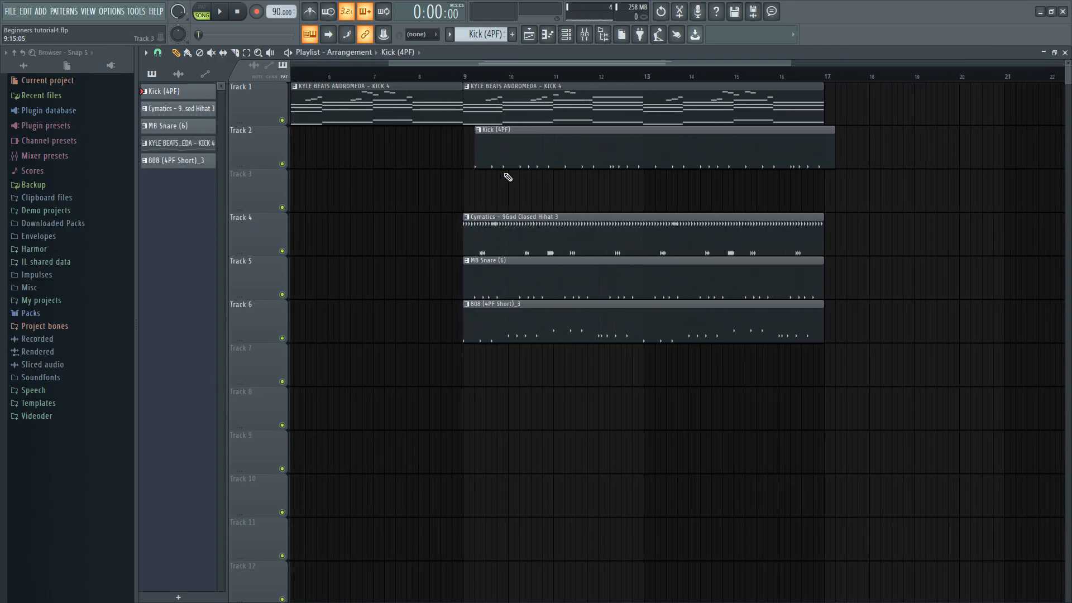
{"action": "scroll", "coordinate": [506, 168], "scroll_direction": "down", "scroll_amount": 3, "text": "ctrl"}
{"action": "scroll", "coordinate": [474, 166], "scroll_direction": "up", "scroll_amount": 2, "text": "ctrl"}
{"action": "scroll", "coordinate": [502, 178], "scroll_direction": "up", "scroll_amount": 2, "text": "ctrl"}
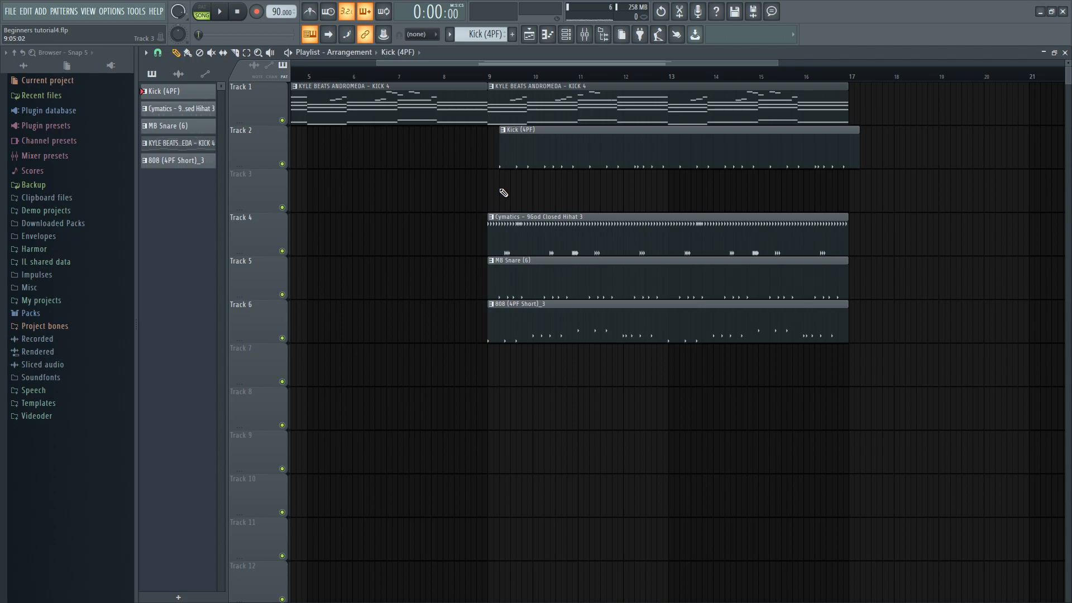
{"action": "left_click_drag", "start_coordinate": [555, 158], "coordinate": [548, 158]}
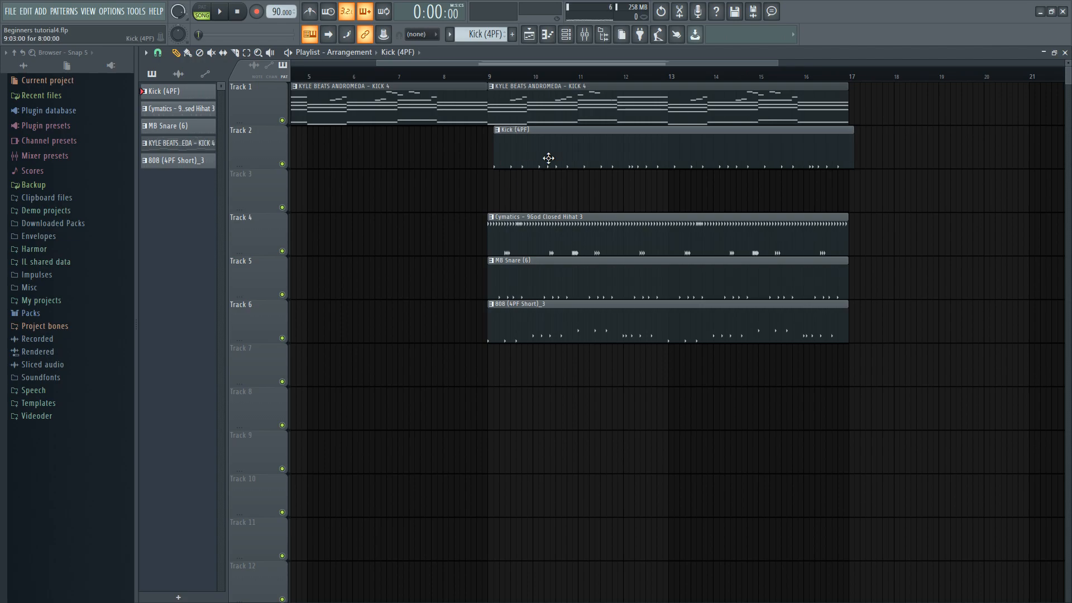
- Nudge the Kick (4PF) clip on Track 2 back to the start of bar 9 in progressively finer grid increments
{"action": "scroll", "coordinate": [508, 167], "scroll_direction": "up", "scroll_amount": 6}
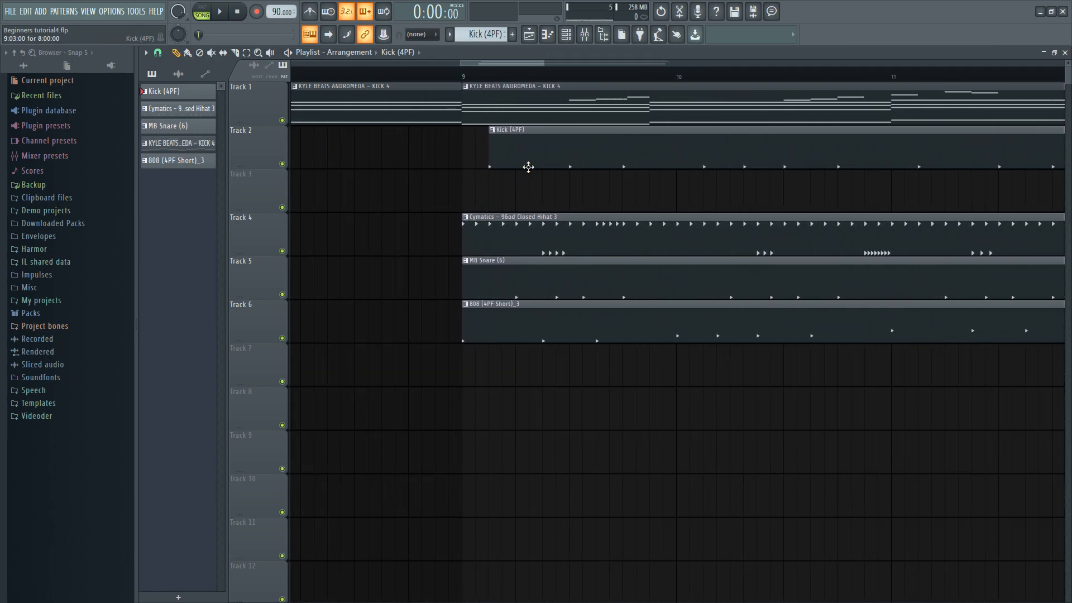
{"action": "left_click_drag", "start_coordinate": [701, 156], "coordinate": [694, 160]}
{"action": "scroll", "coordinate": [467, 162], "scroll_direction": "up", "scroll_amount": 4}
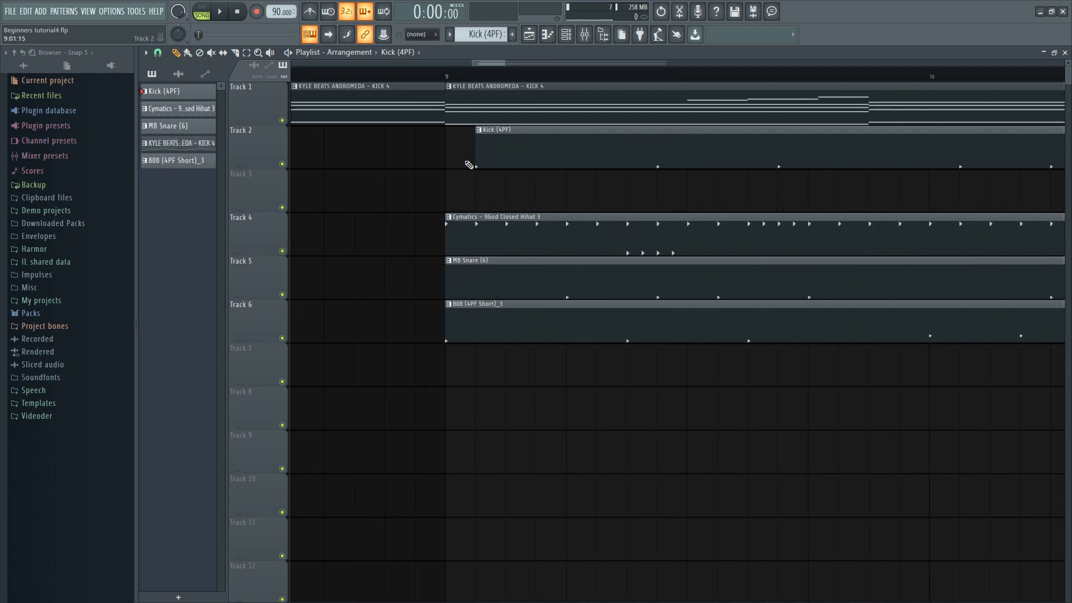
{"action": "left_click_drag", "start_coordinate": [642, 156], "coordinate": [569, 162]}
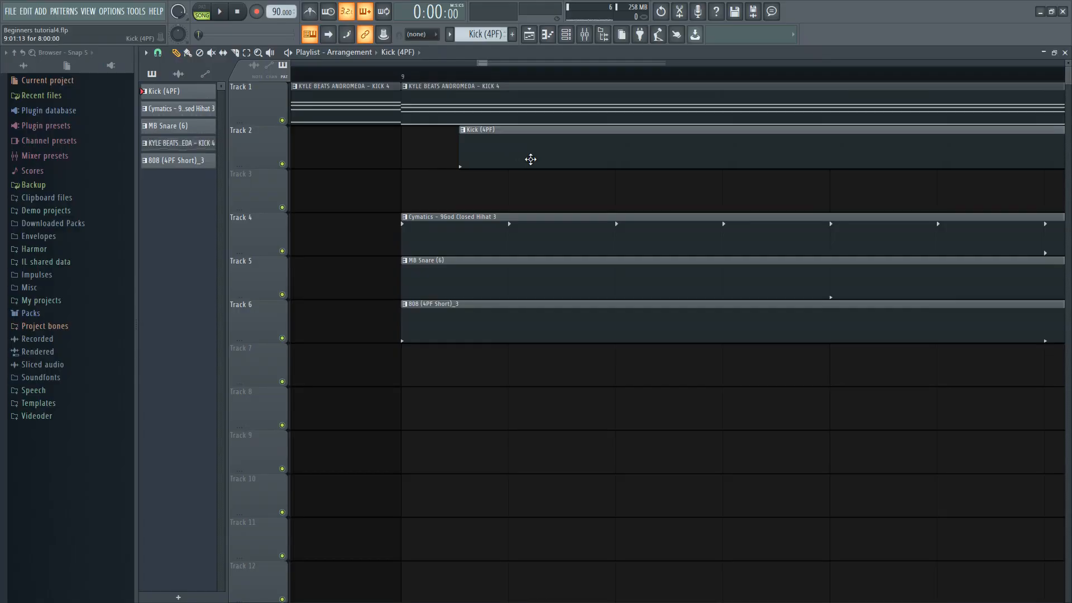
{"action": "left_click_drag", "start_coordinate": [530, 159], "coordinate": [465, 149]}
- Set the playlist's snap to 1/2 step
{"action": "scroll", "coordinate": [401, 194], "scroll_direction": "down", "scroll_amount": 5, "text": "ctrl"}
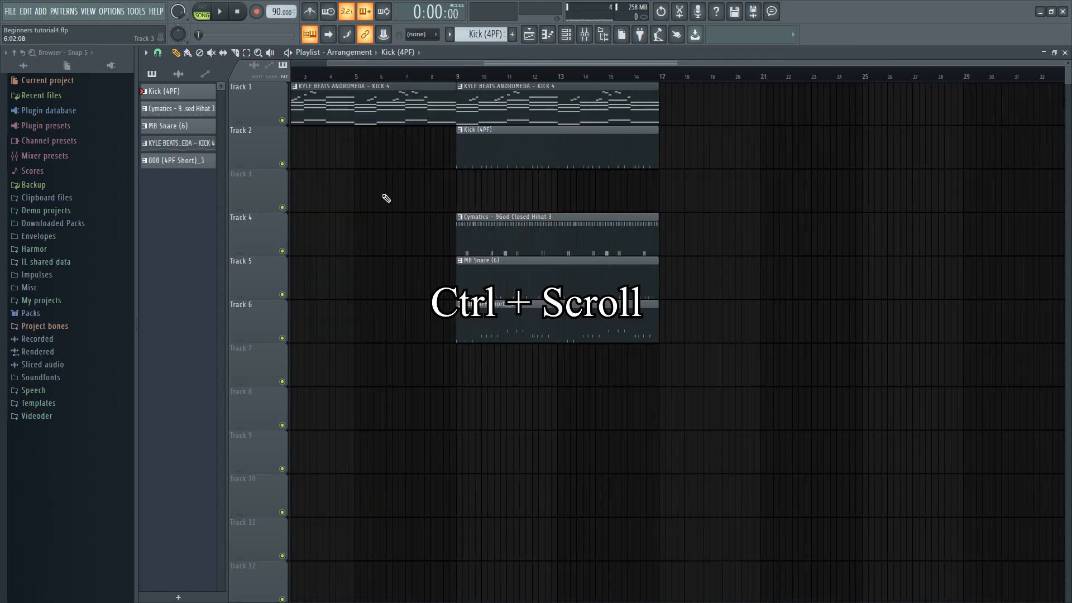
{"action": "scroll", "coordinate": [400, 200], "scroll_direction": "down", "scroll_amount": 1, "text": "ctrl"}
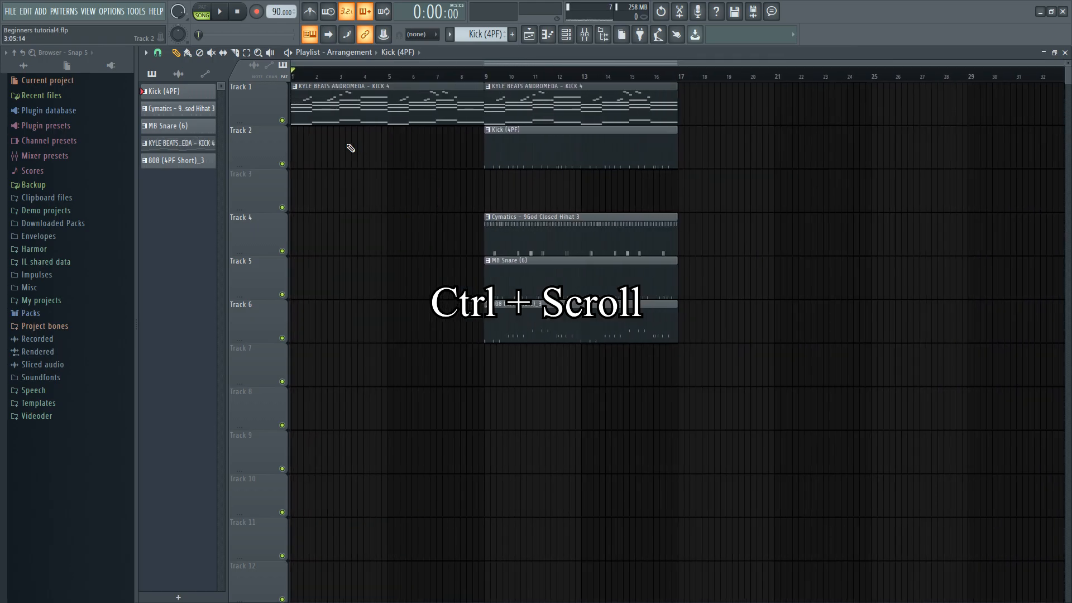
{"action": "scroll", "coordinate": [350, 148], "scroll_direction": "up", "scroll_amount": 4, "text": "ctrl"}
{"action": "scroll", "coordinate": [495, 218], "scroll_direction": "up", "scroll_amount": 1, "text": "ctrl"}
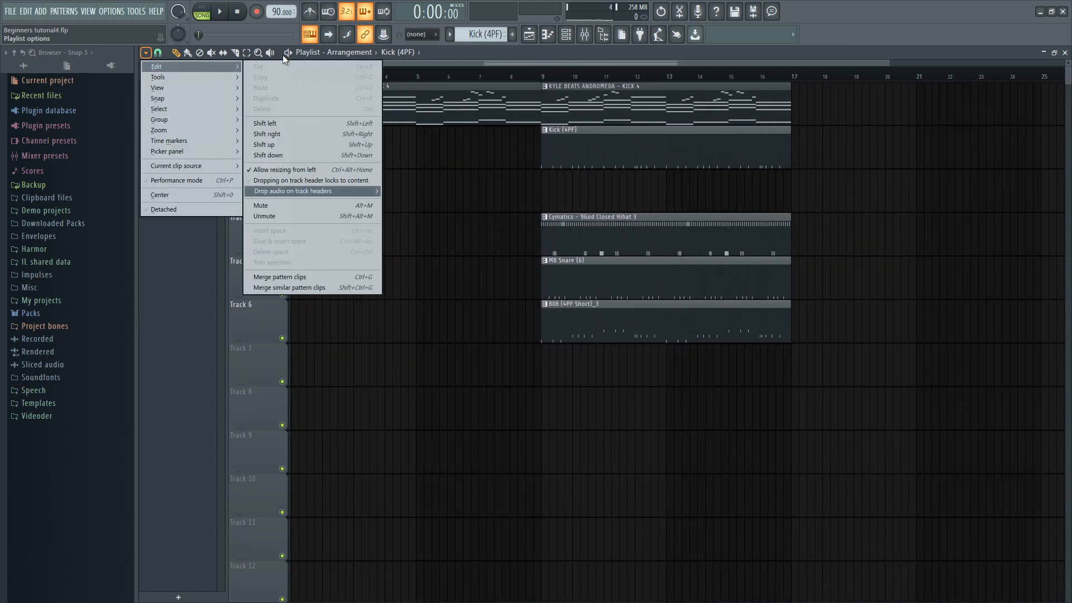
{"action": "left_click", "coordinate": [532, 55]}
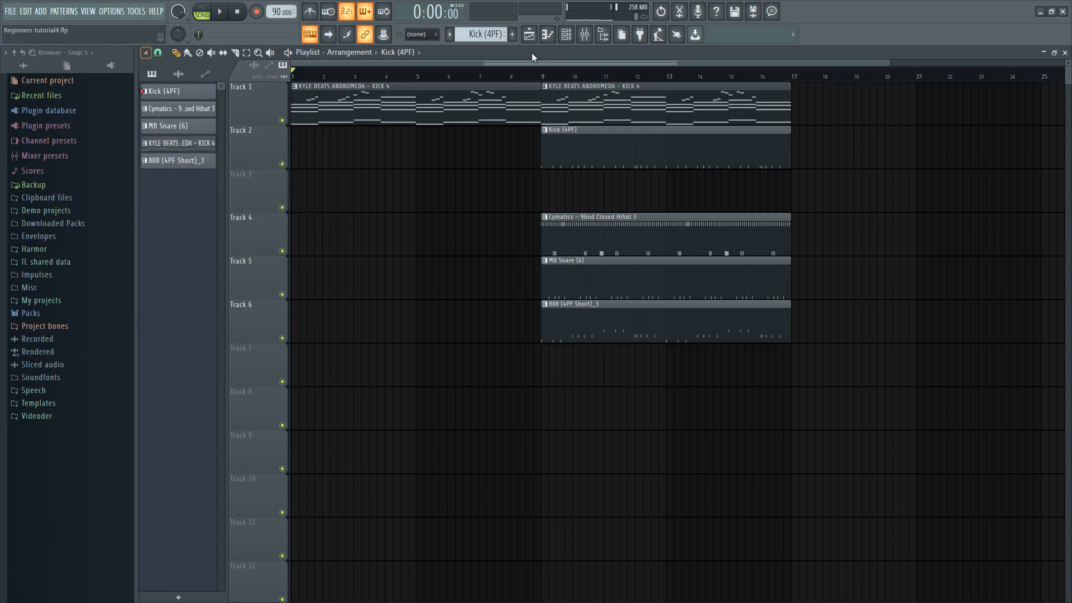
{"action": "left_click", "coordinate": [159, 54]}
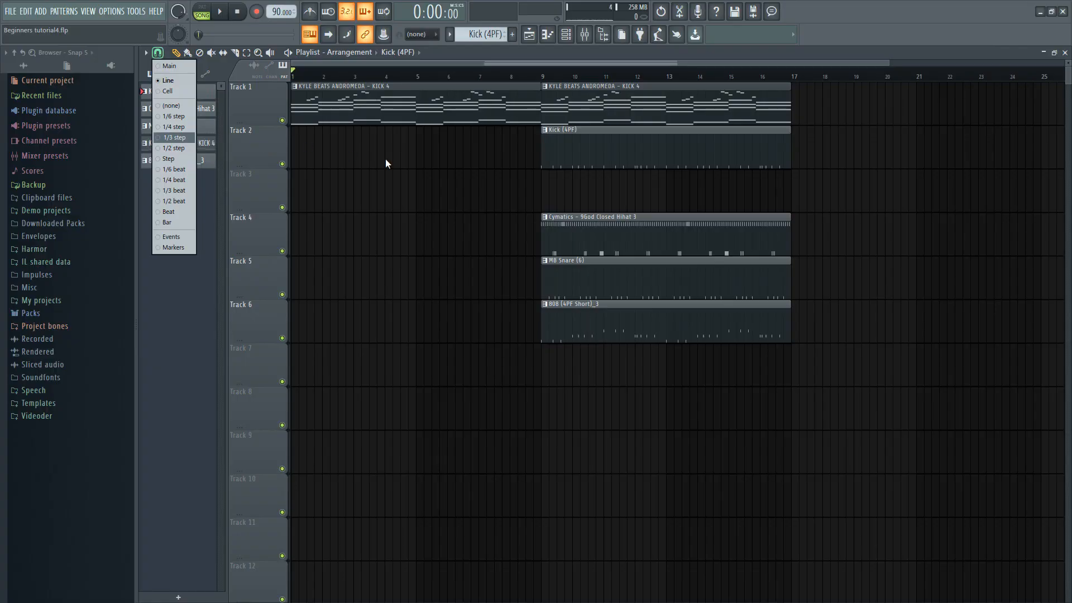
{"action": "left_click", "coordinate": [156, 160]}
{"action": "left_click", "coordinate": [159, 54]}
{"action": "left_click", "coordinate": [179, 148]}
- Try 1/2 step snapping by shifting the Kick (4PF) clip on Track 2 slightly past bar 9 and back to bar 9
{"action": "scroll", "coordinate": [371, 190], "scroll_direction": "up", "scroll_amount": 5}
{"action": "scroll", "coordinate": [536, 190], "scroll_direction": "down", "scroll_amount": 3}
{"action": "scroll", "coordinate": [558, 173], "scroll_direction": "right", "scroll_amount": 5}
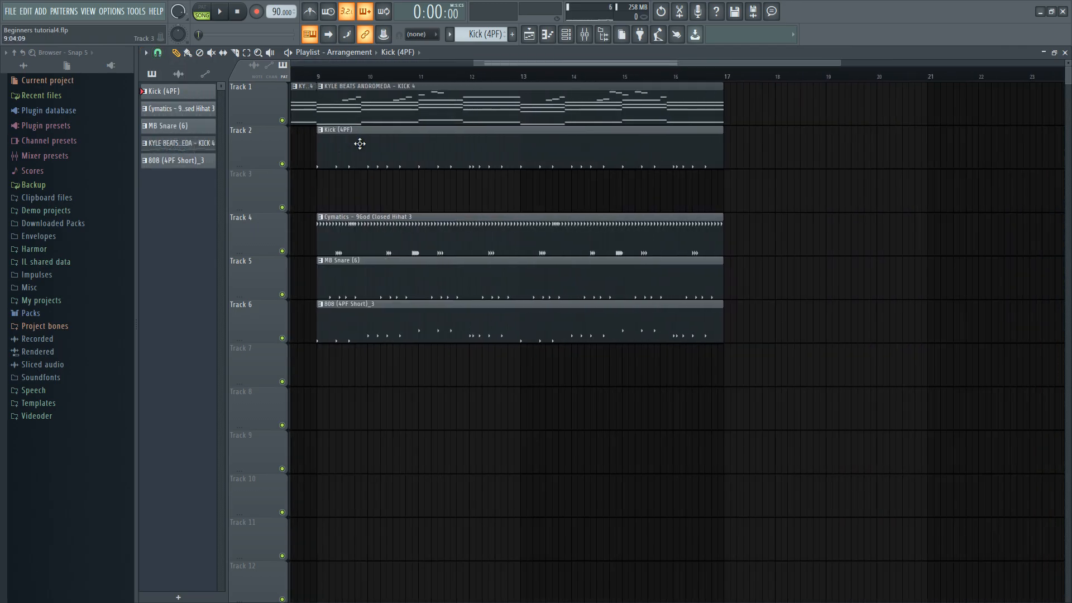
{"action": "left_click_drag", "start_coordinate": [394, 142], "coordinate": [437, 155]}
{"action": "scroll", "coordinate": [337, 162], "scroll_direction": "up", "scroll_amount": 3}
{"action": "scroll", "coordinate": [338, 164], "scroll_direction": "up", "scroll_amount": 3}
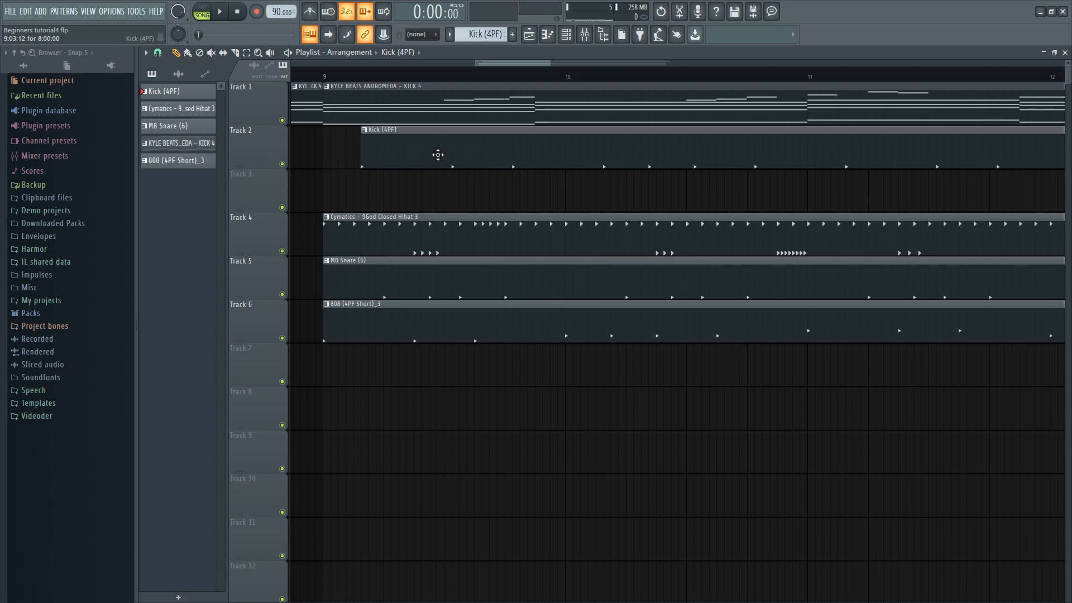
{"action": "scroll", "coordinate": [438, 154], "scroll_direction": "down", "scroll_amount": 3}
{"action": "left_click_drag", "start_coordinate": [607, 155], "coordinate": [586, 160]}
{"action": "scroll", "coordinate": [552, 163], "scroll_direction": "up", "scroll_amount": 4}
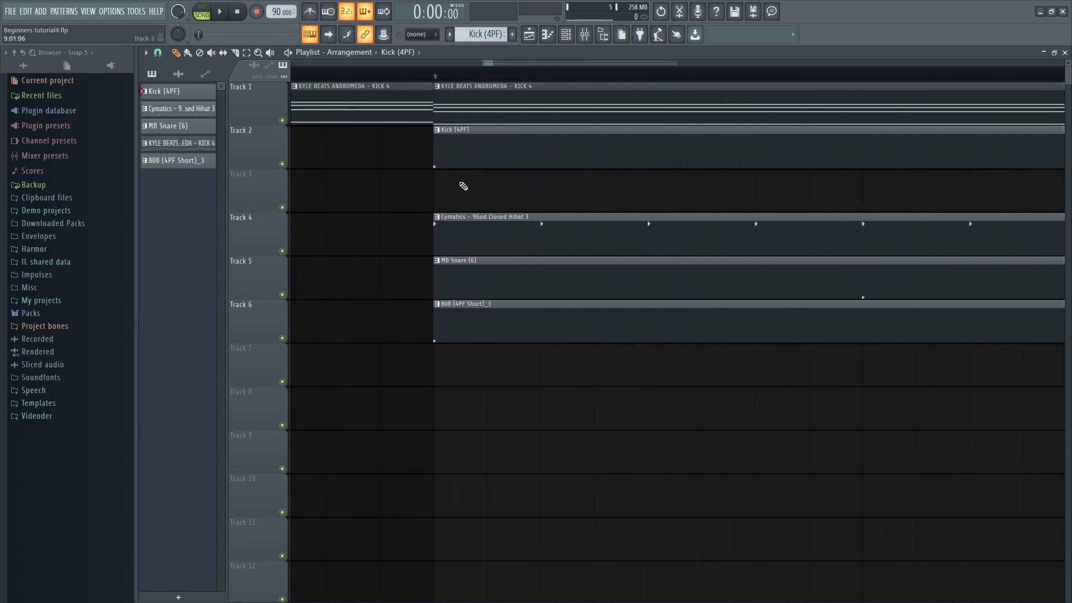
- Set the playlist's snap to Cell
{"action": "scroll", "coordinate": [447, 186], "scroll_direction": "down", "scroll_amount": 1}
{"action": "scroll", "coordinate": [445, 187], "scroll_direction": "down", "scroll_amount": 3}
{"action": "left_click", "coordinate": [157, 52]}
{"action": "left_click", "coordinate": [167, 93]}
- Try Cell snapping by shifting the KYLE BEATS ANDROMEDA – KICK 4 clip at bar 9 on Track 1 and returning it to bar 9
{"action": "scroll", "coordinate": [456, 142], "scroll_direction": "up", "scroll_amount": 3}
{"action": "left_click_drag", "start_coordinate": [460, 113], "coordinate": [581, 114]}
{"action": "left_click_drag", "start_coordinate": [653, 113], "coordinate": [501, 103]}
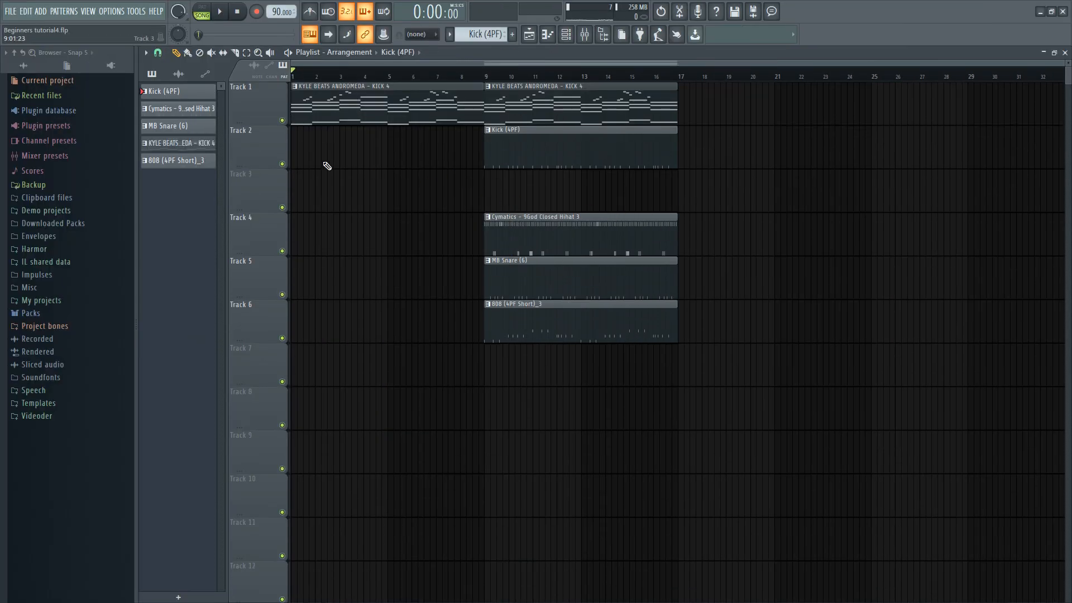
- Place single Kick (4PF) clips with the Draw tool at bar 9 on Track 3 and bar 21 on Track 2, deleting each one
{"action": "left_click", "coordinate": [176, 53]}
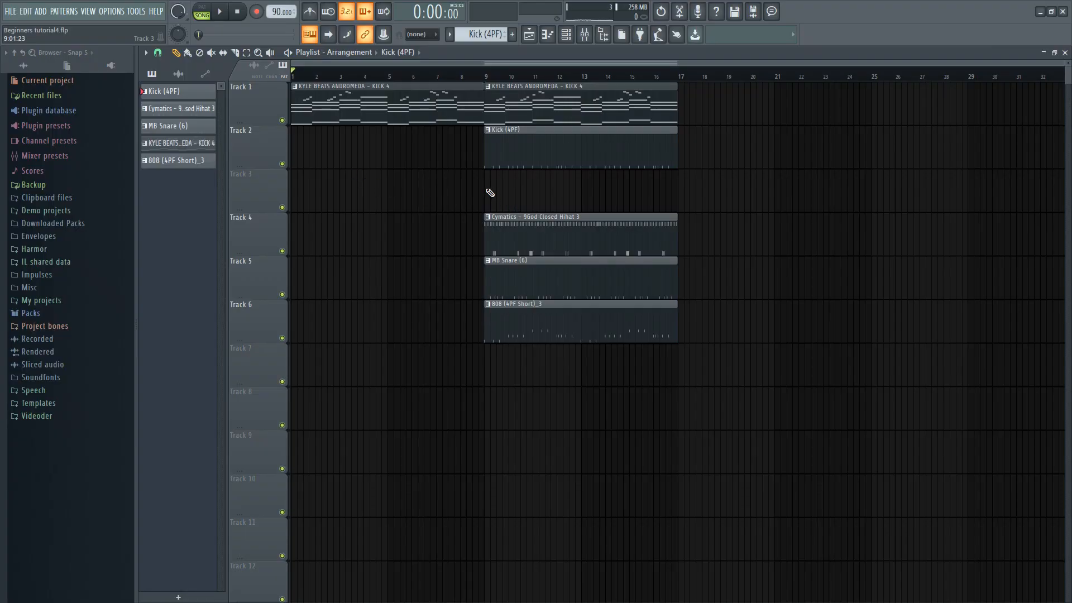
{"action": "left_click", "coordinate": [487, 190]}
{"action": "right_click", "coordinate": [595, 194]}
{"action": "left_click", "coordinate": [779, 136]}
{"action": "right_click", "coordinate": [828, 151]}
- Paint a row of repeated Kick (4PF) clips along Track 3 from bar 17 to beyond bar 73 with the Paint tool
{"action": "left_click", "coordinate": [187, 53]}
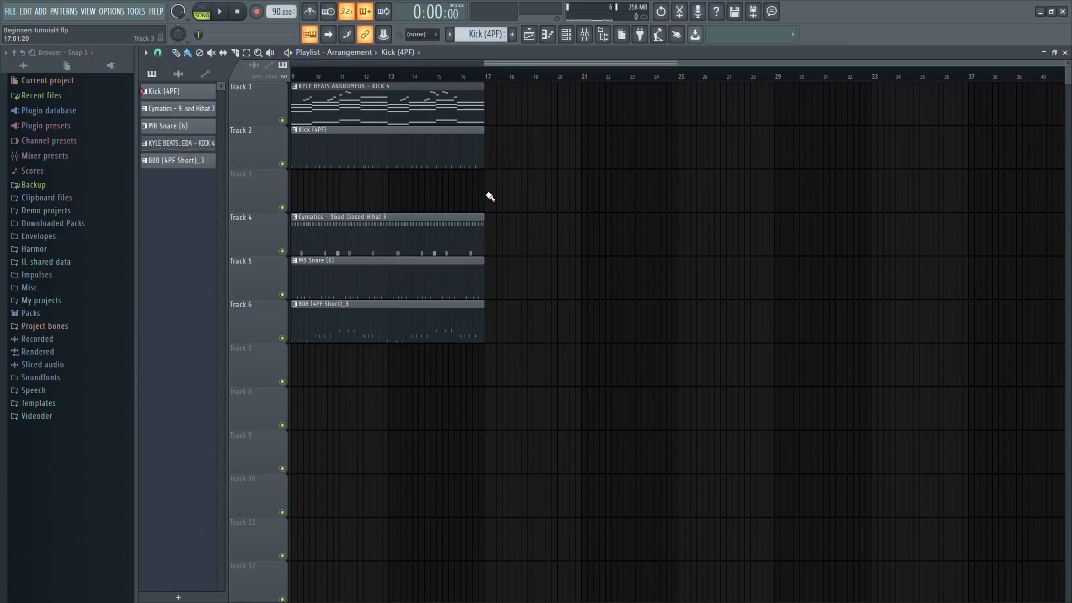
{"action": "left_click_drag", "start_coordinate": [490, 197], "coordinate": [1067, 198]}
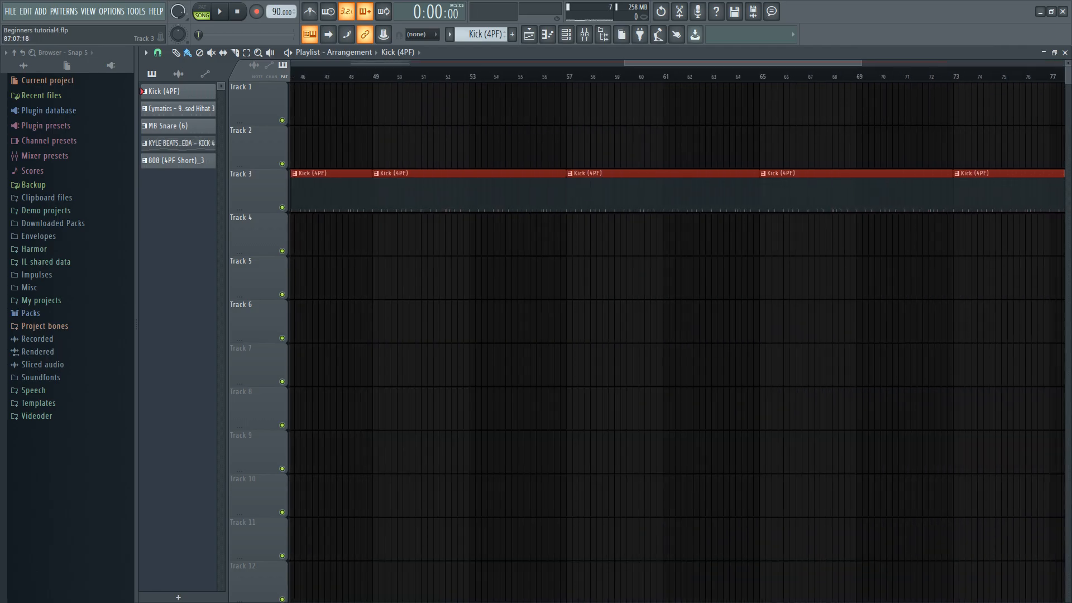
- Delete the Kick (4PF) clip on Track 2 twice, first with the Delete tool, and undo each deletion
{"action": "left_click", "coordinate": [199, 53]}
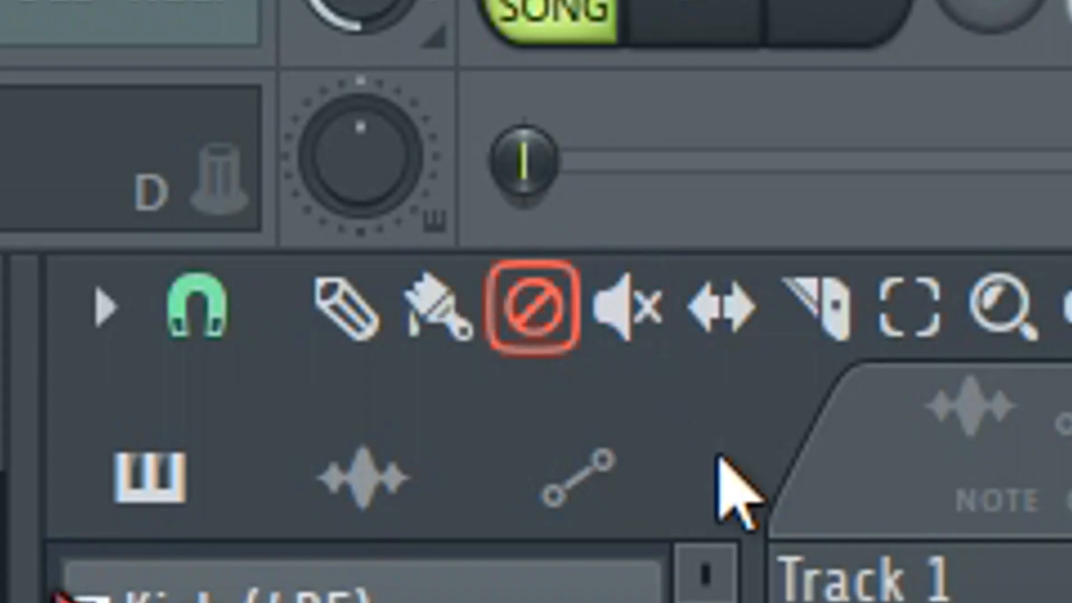
{"action": "left_click", "coordinate": [622, 155]}
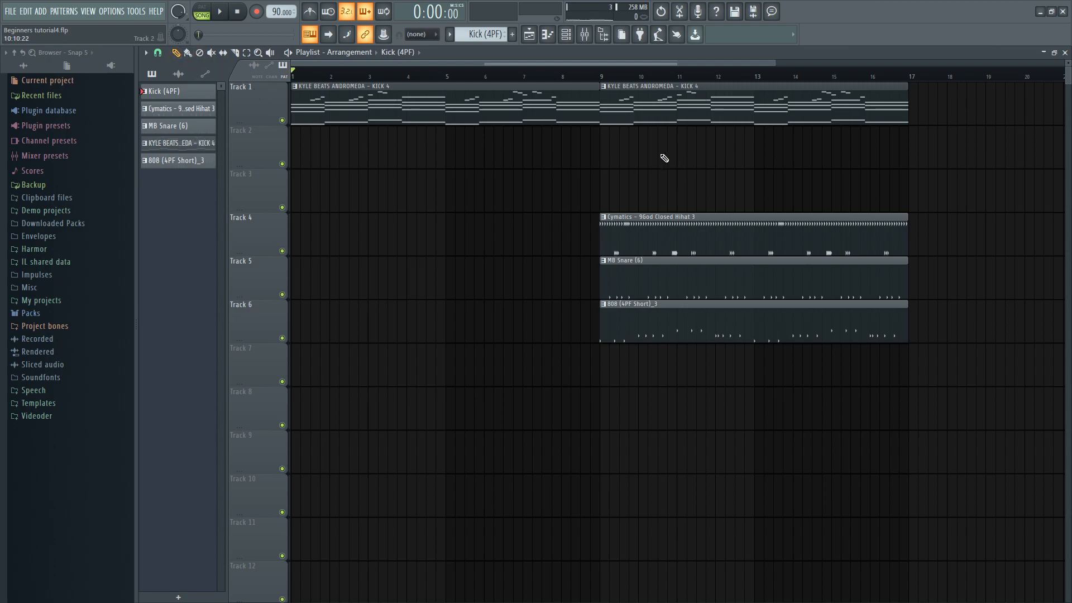
{"action": "key", "text": "ctrl+z"}
{"action": "right_click", "coordinate": [649, 148]}
{"action": "key", "text": "ctrl+z"}
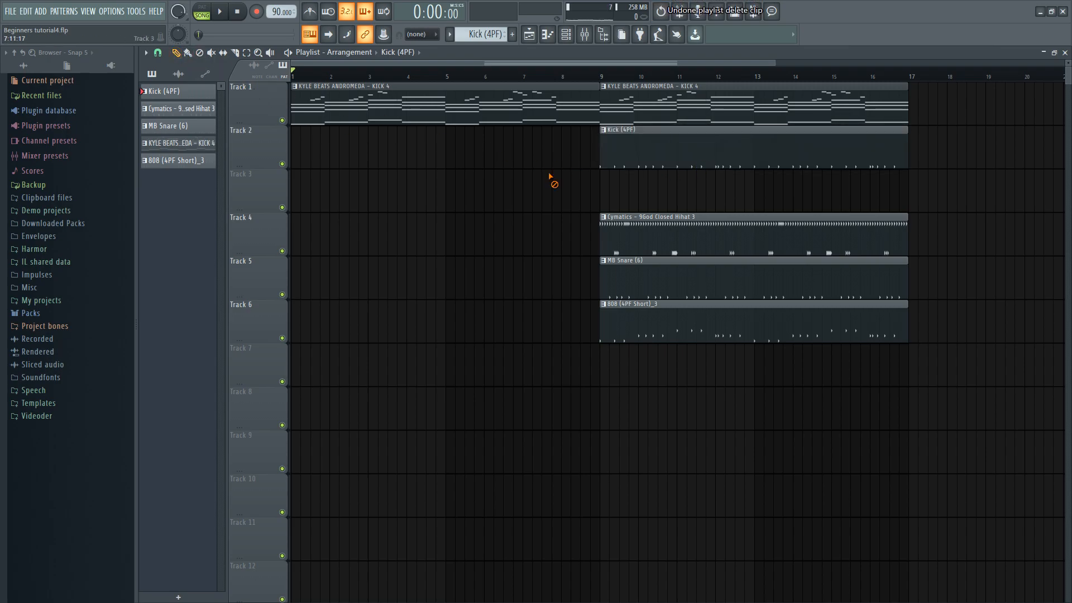
- Mute the Kick (4PF), Cymatics hi-hat, MB Snare (6) and 808 clips on Tracks 2, 4, 5 and 6 with the Mute tool
{"action": "left_click", "coordinate": [211, 53]}
{"action": "left_click", "coordinate": [721, 163]}
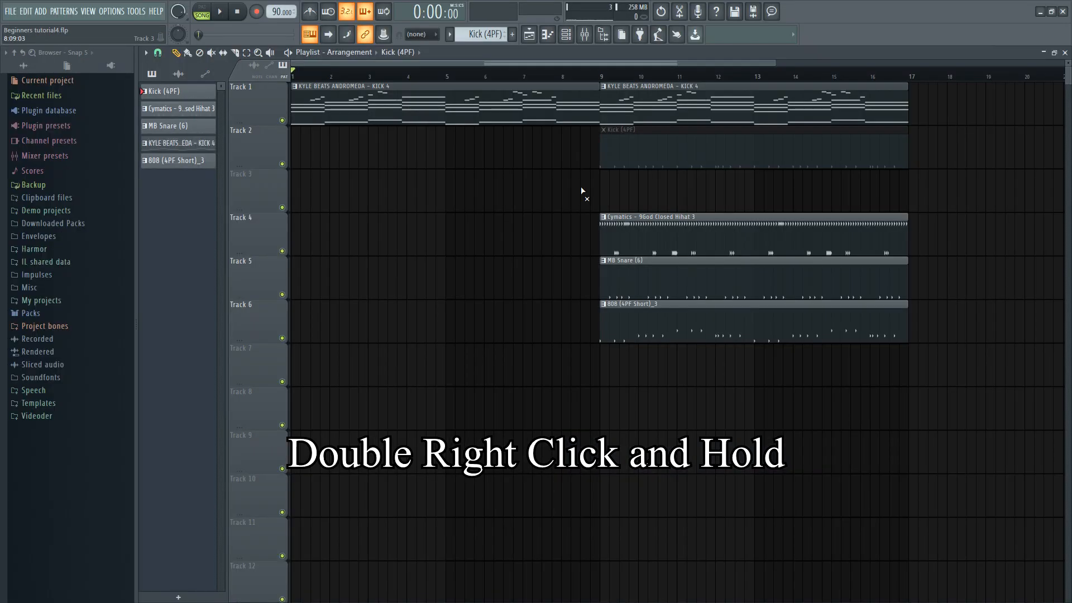
{"action": "mouse_move", "coordinate": [582, 191]}
{"action": "left_mouse_down"}
{"action": "mouse_move", "coordinate": [752, 278]}
{"action": "mouse_move", "coordinate": [749, 340]}
{"action": "left_mouse_up"}
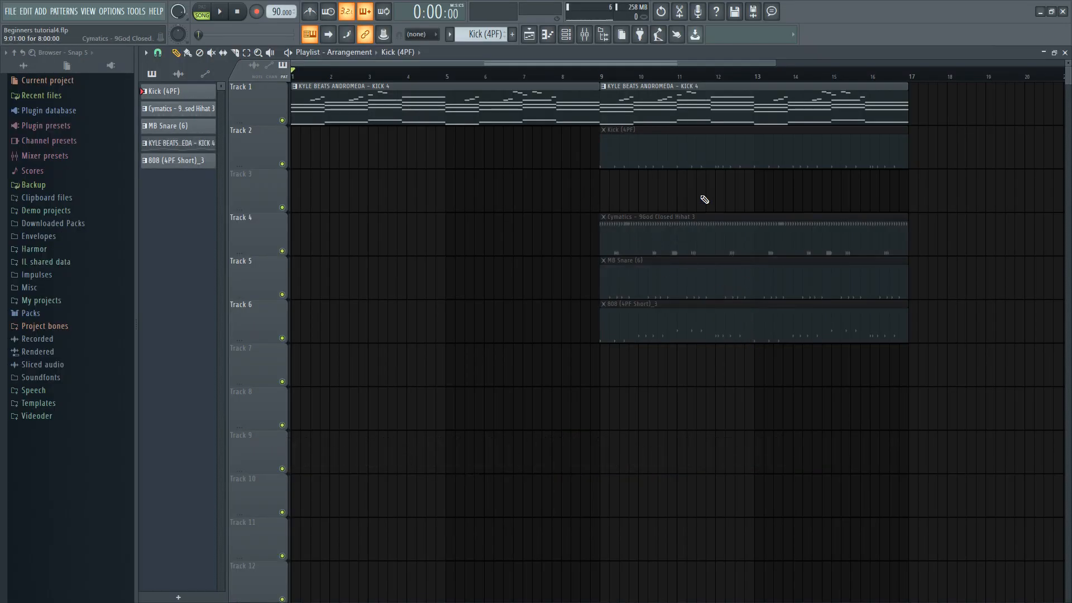
{"action": "scroll", "coordinate": [928, 188], "scroll_direction": "up", "scroll_amount": 3}
{"action": "scroll", "coordinate": [715, 225], "scroll_direction": "down", "scroll_amount": 3}
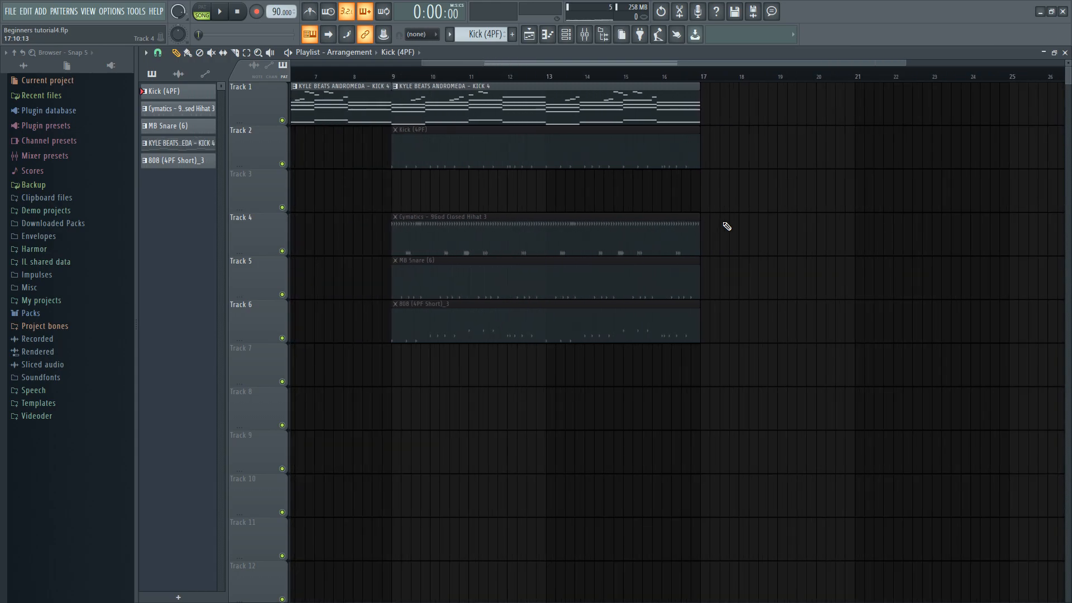
- Unmute the four drum and 808 clips, then try muting and unmuting the clips once more
{"action": "key", "text": "shift+alt+m"}
{"action": "scroll", "coordinate": [581, 316], "scroll_direction": "up", "scroll_amount": 1}
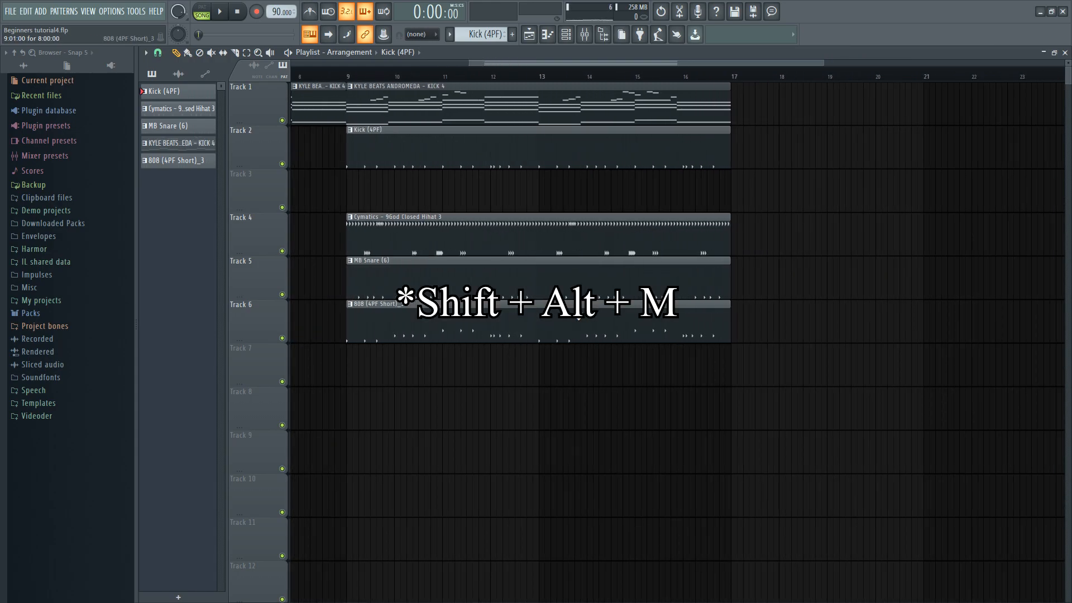
{"action": "scroll", "coordinate": [869, 372], "scroll_direction": "down", "scroll_amount": 2}
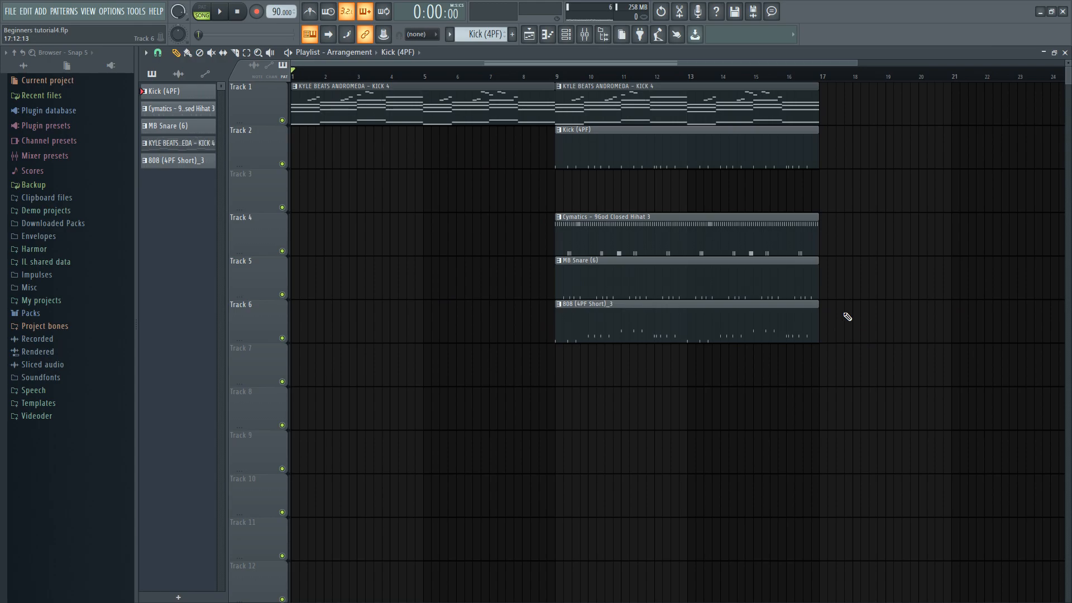
{"action": "key", "text": "alt+m"}
{"action": "key", "text": "alt+shift+m"}
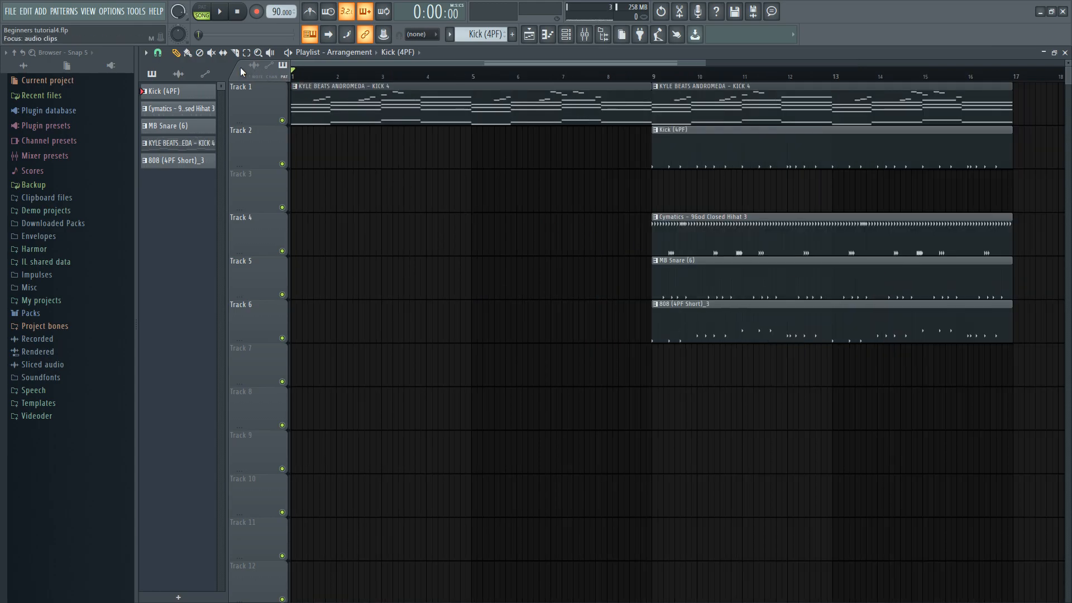
- Try slipping the contents of the Kick (4PF) clip on Track 2 with the Slip tool
{"action": "left_click", "coordinate": [222, 52]}
{"action": "left_click_drag", "start_coordinate": [752, 156], "coordinate": [487, 157]}
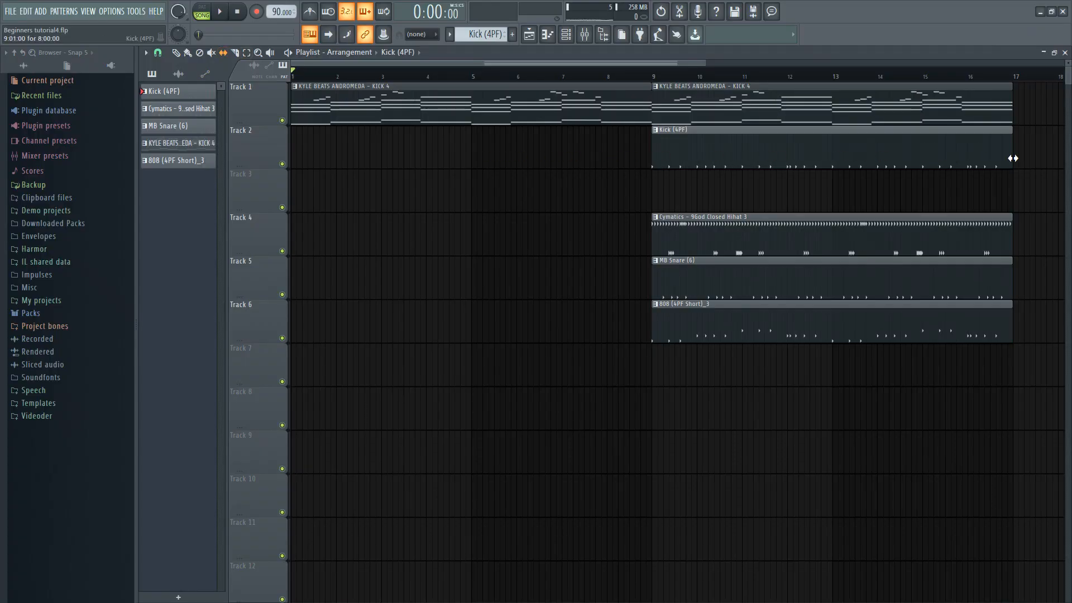
{"action": "scroll", "coordinate": [796, 180], "scroll_direction": "up", "scroll_amount": 3}
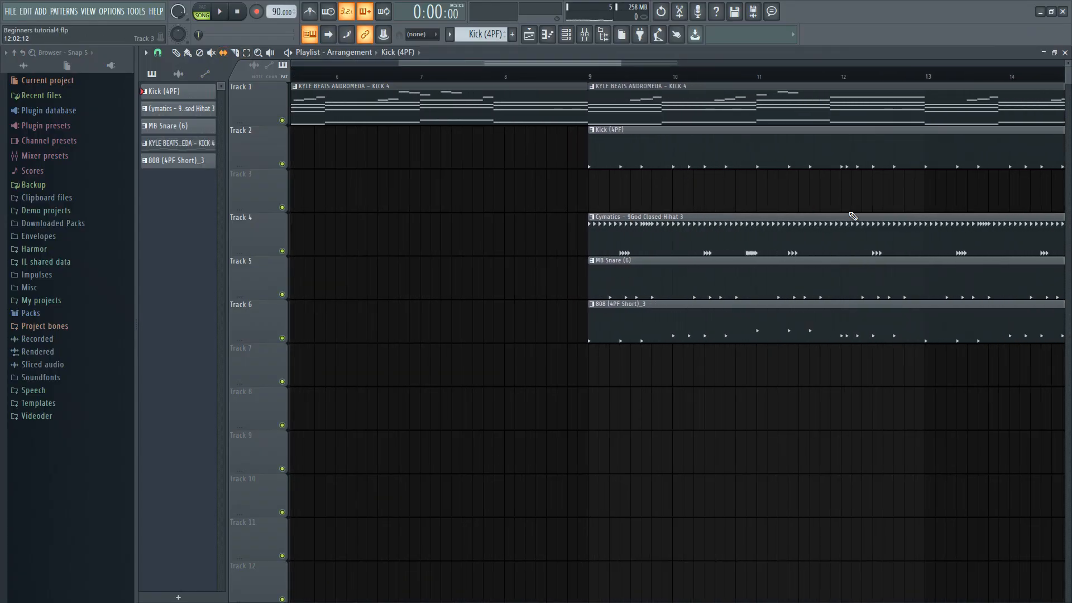
{"action": "scroll", "coordinate": [561, 174], "scroll_direction": "down", "scroll_amount": 4}
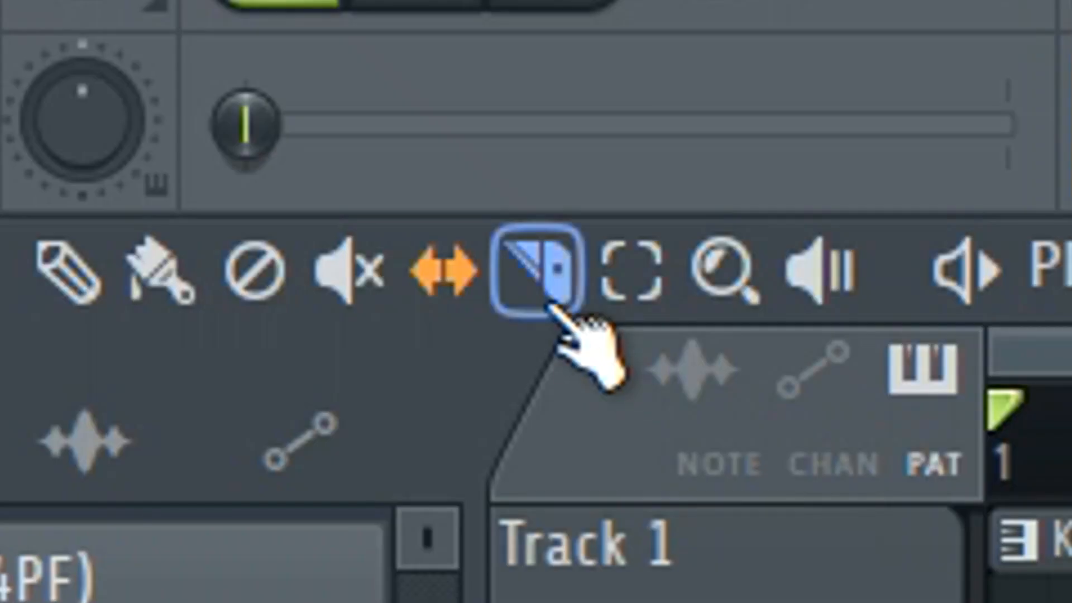
- Try slicing the clips at bar 13 with the Slice tool, including the KYLE BEATS ANDROMEDA clip on Track 1, and undo the slice
{"action": "left_click", "coordinate": [235, 52]}
{"action": "scroll", "coordinate": [614, 172], "scroll_direction": "up", "scroll_amount": 2}
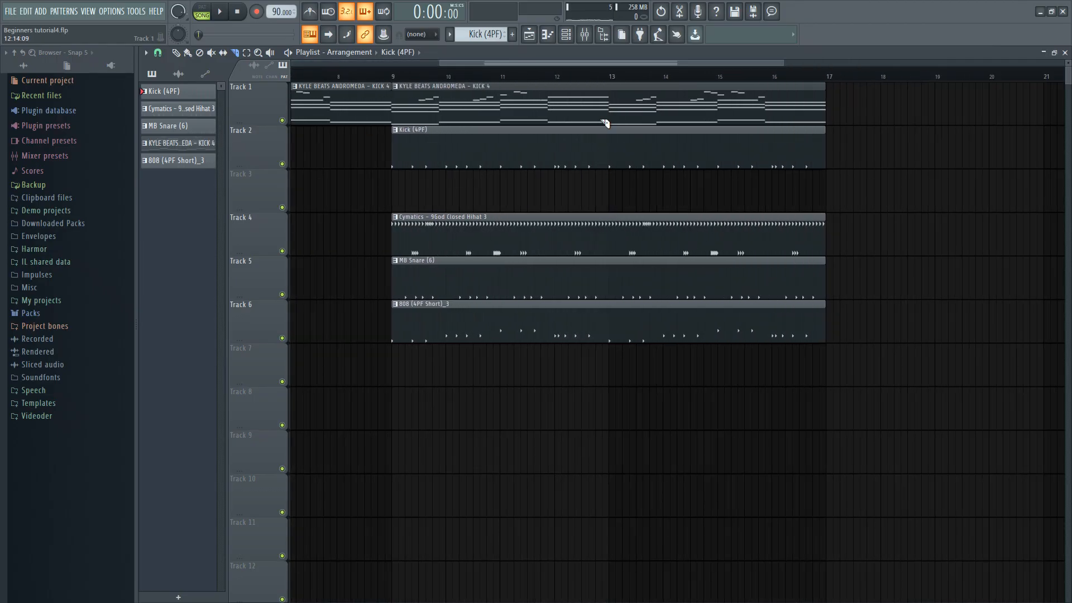
{"action": "left_click_drag", "start_coordinate": [606, 123], "coordinate": [622, 422]}
{"action": "left_click_drag", "start_coordinate": [605, 114], "coordinate": [605, 119]}
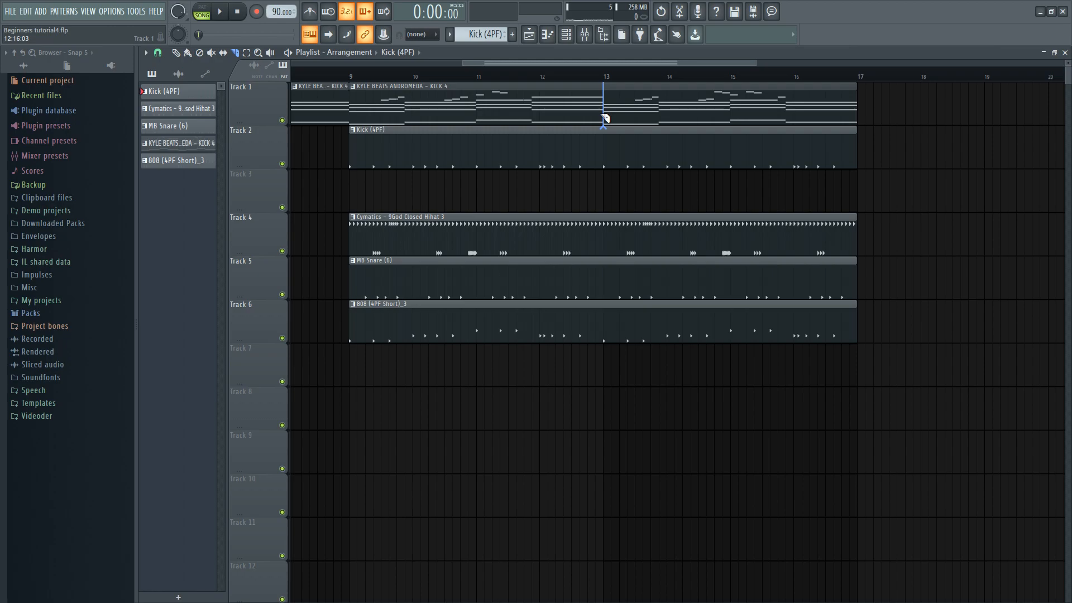
{"action": "key", "text": "ctrl+z"}
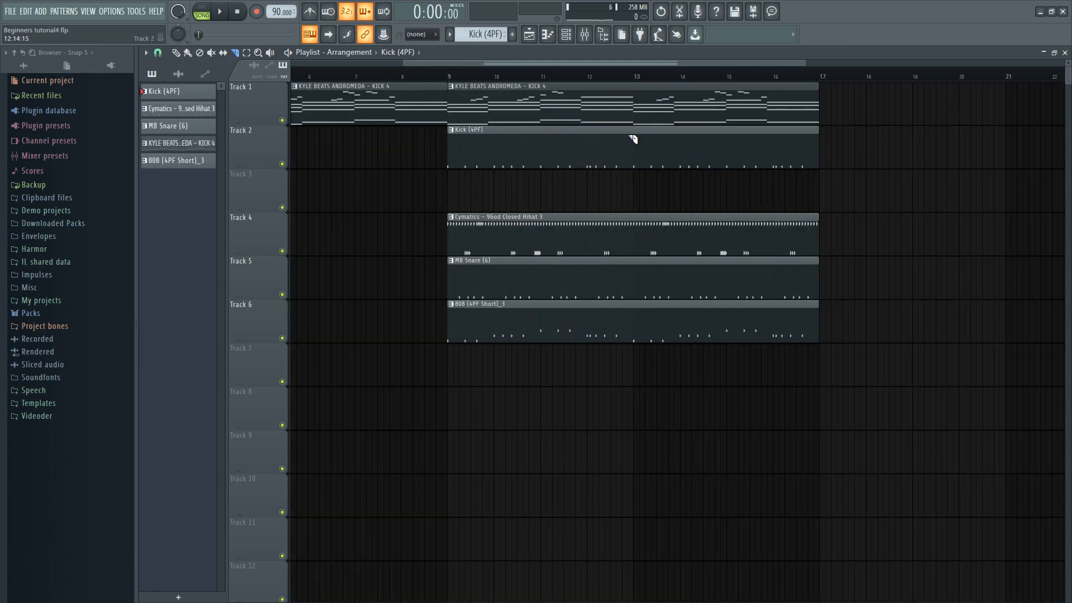
- Slice through the clips on Tracks 1 to 6 with removal of the cut-off part, at bar 13 and at bar 15, undoing each cut
{"action": "left_click_drag", "start_coordinate": [639, 200], "coordinate": [641, 423]}
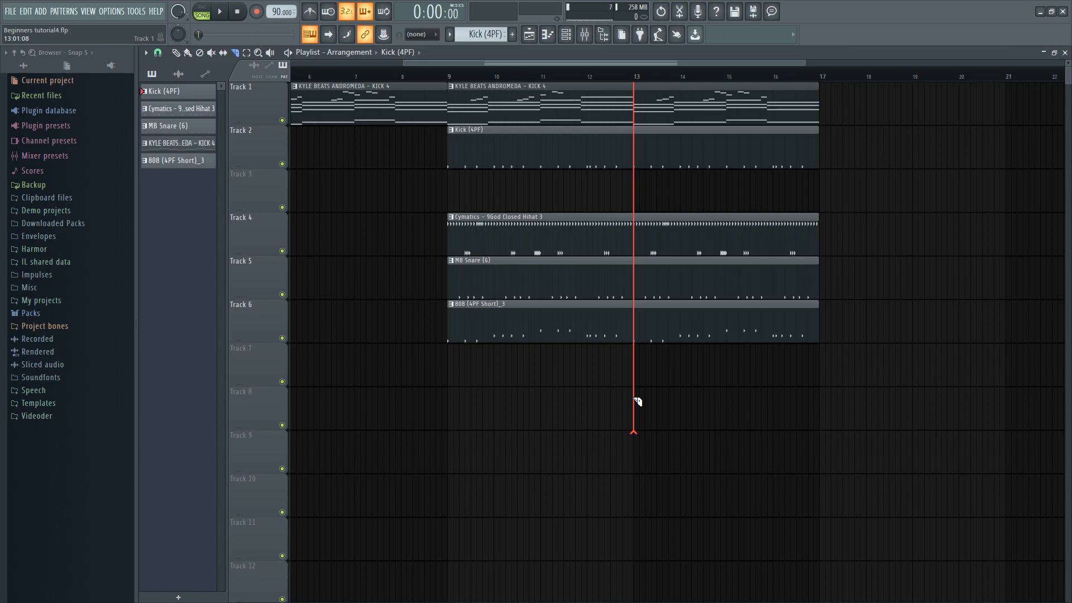
{"action": "left_click_drag", "start_coordinate": [636, 401], "coordinate": [637, 400]}
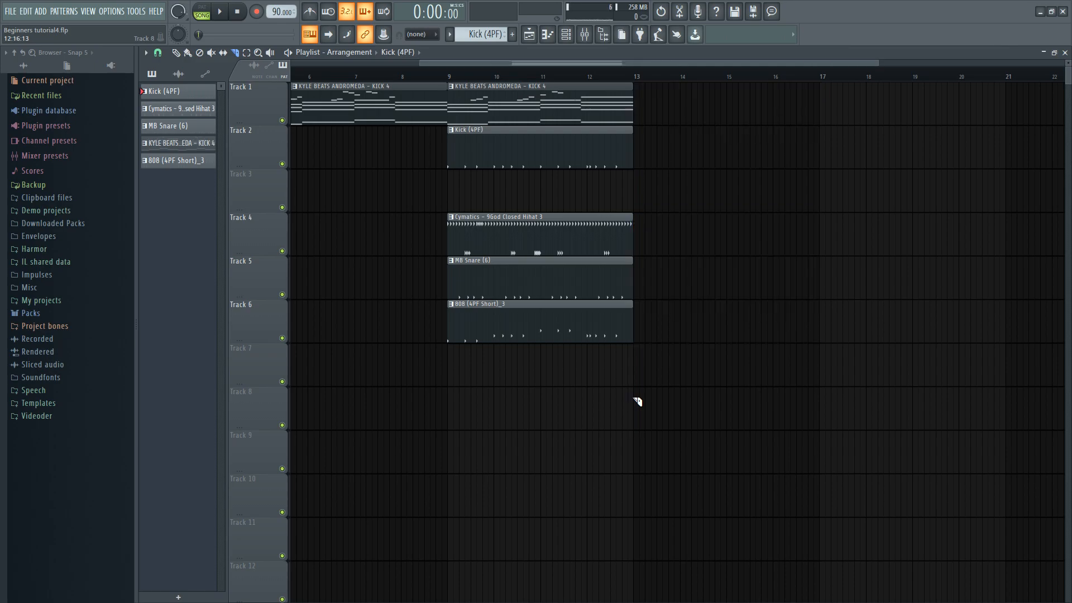
{"action": "key", "text": "ctrl+z"}
{"action": "left_click_drag", "start_coordinate": [726, 246], "coordinate": [730, 371]}
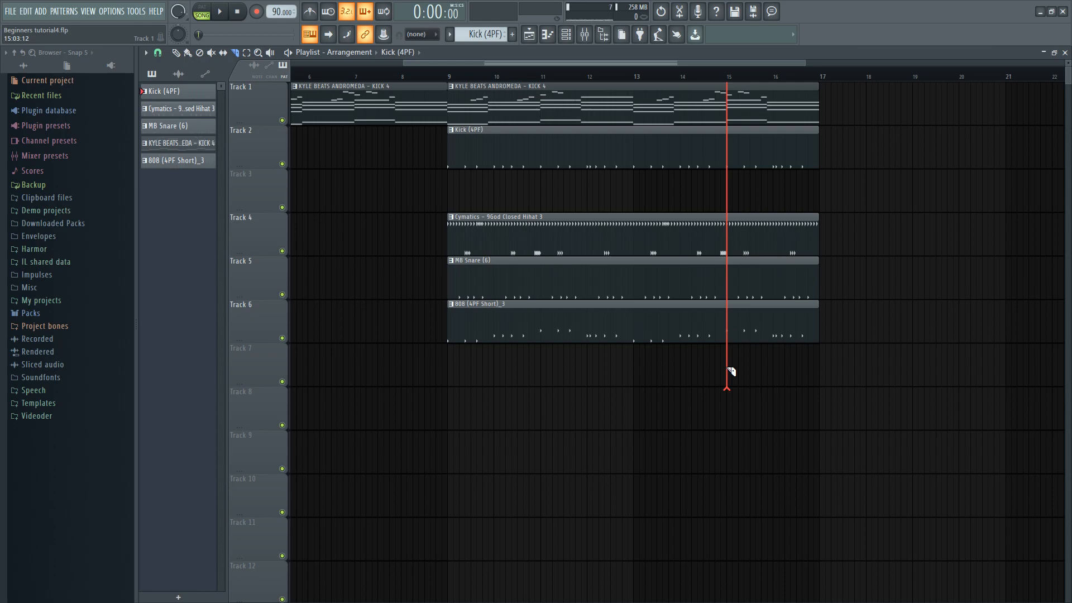
{"action": "left_click_drag", "start_coordinate": [731, 371], "coordinate": [731, 371]}
{"action": "key", "text": "ctrl+z"}
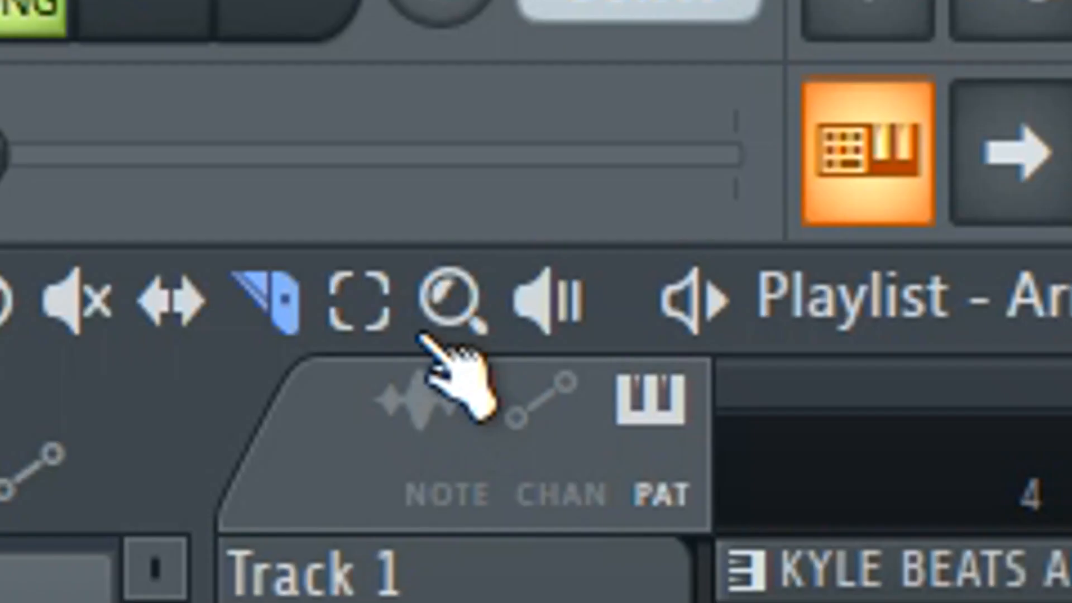
- Try selecting groups of clips across Tracks 1 to 6 with the Select tool and from the Draw tool, then clear the selection
{"action": "left_click", "coordinate": [246, 53]}
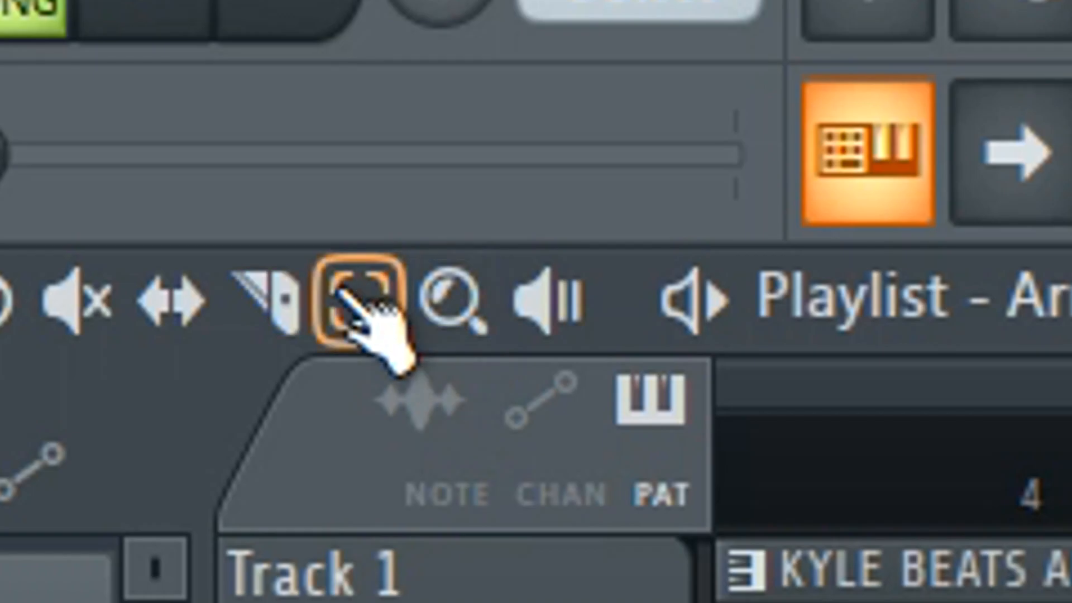
{"action": "left_click_drag", "start_coordinate": [690, 162], "coordinate": [403, 85]}
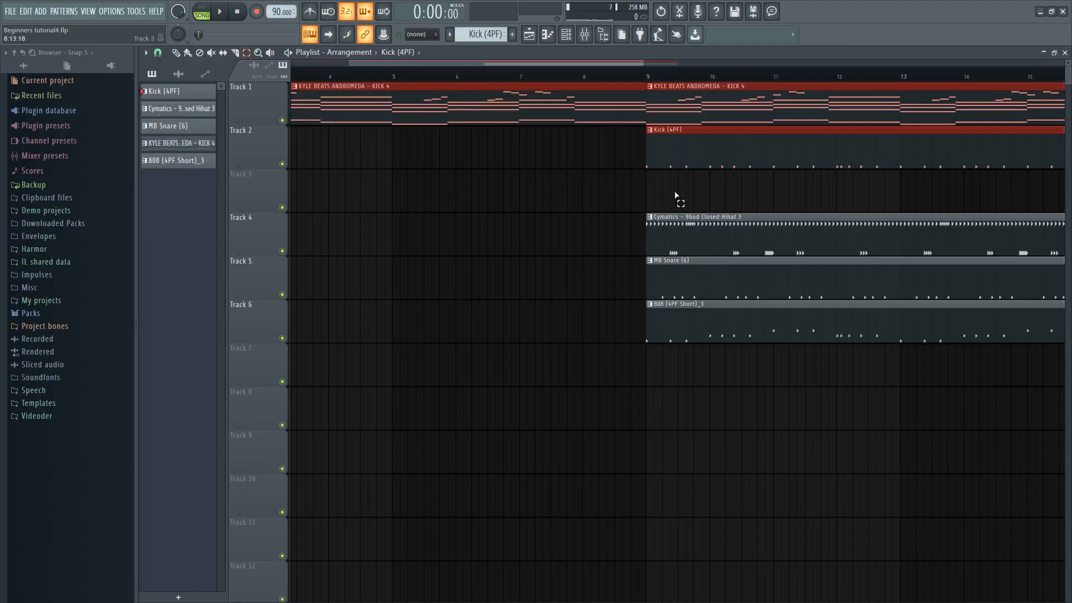
{"action": "left_click_drag", "start_coordinate": [531, 96], "coordinate": [921, 428]}
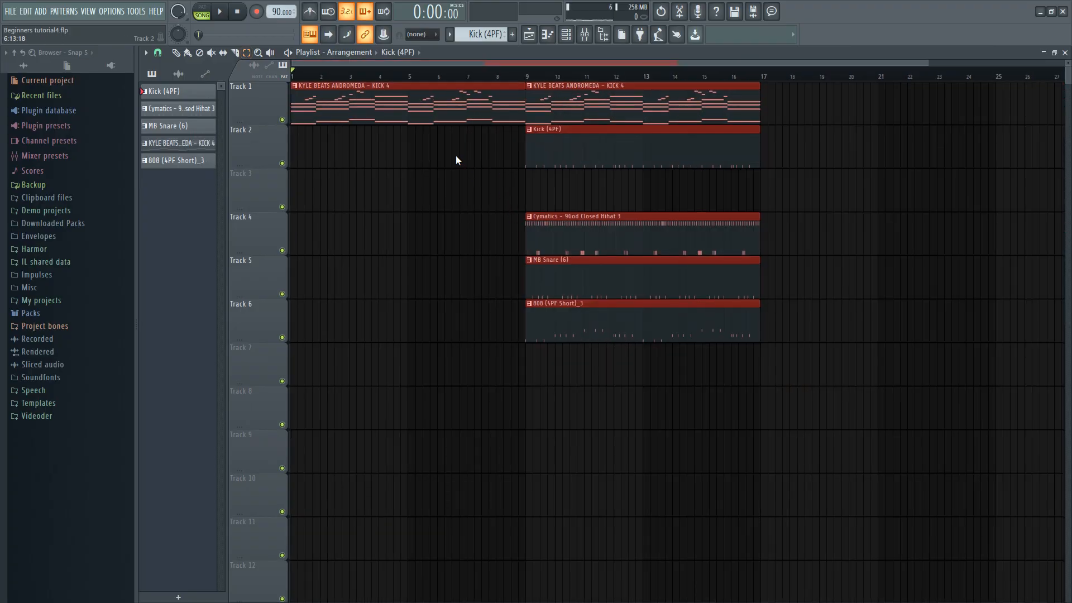
{"action": "key", "text": "p"}
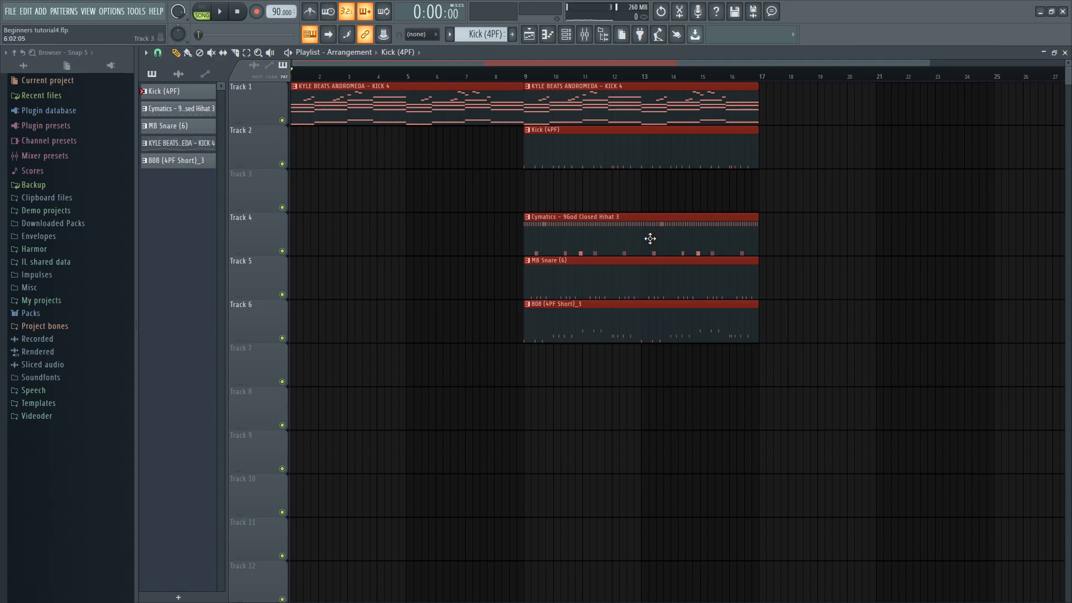
{"action": "left_click_drag", "start_coordinate": [859, 119], "coordinate": [420, 410]}
{"action": "left_click", "coordinate": [380, 203], "text": "ctrl"}
- Zoom in on the clips on Tracks 2 to 6 with the Zoom tool and zoom back out to the whole arrangement
{"action": "left_click", "coordinate": [258, 54]}
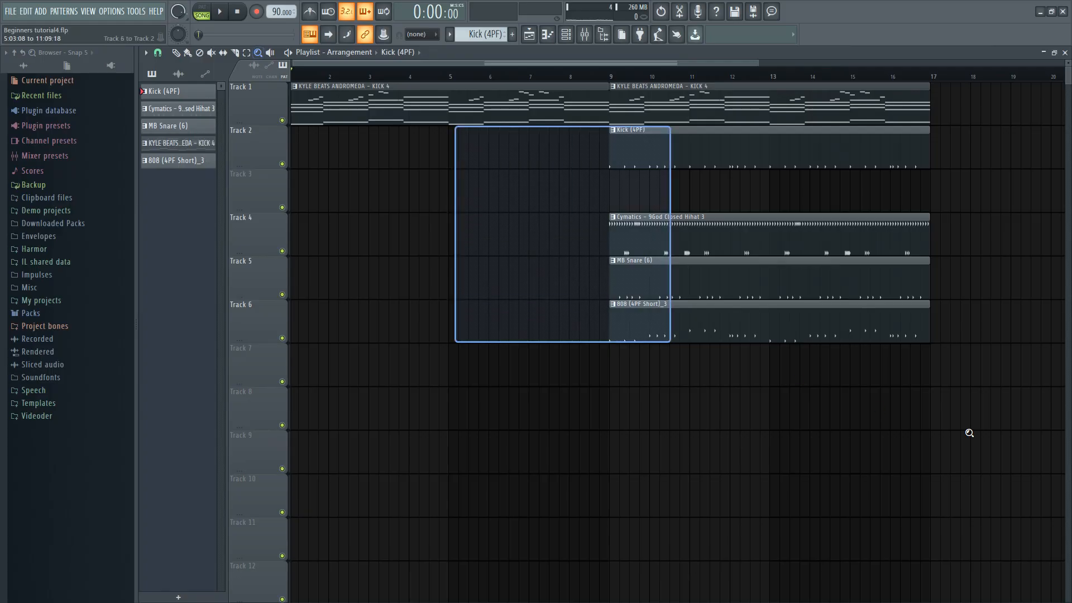
{"action": "left_click_drag", "start_coordinate": [455, 127], "coordinate": [969, 432]}
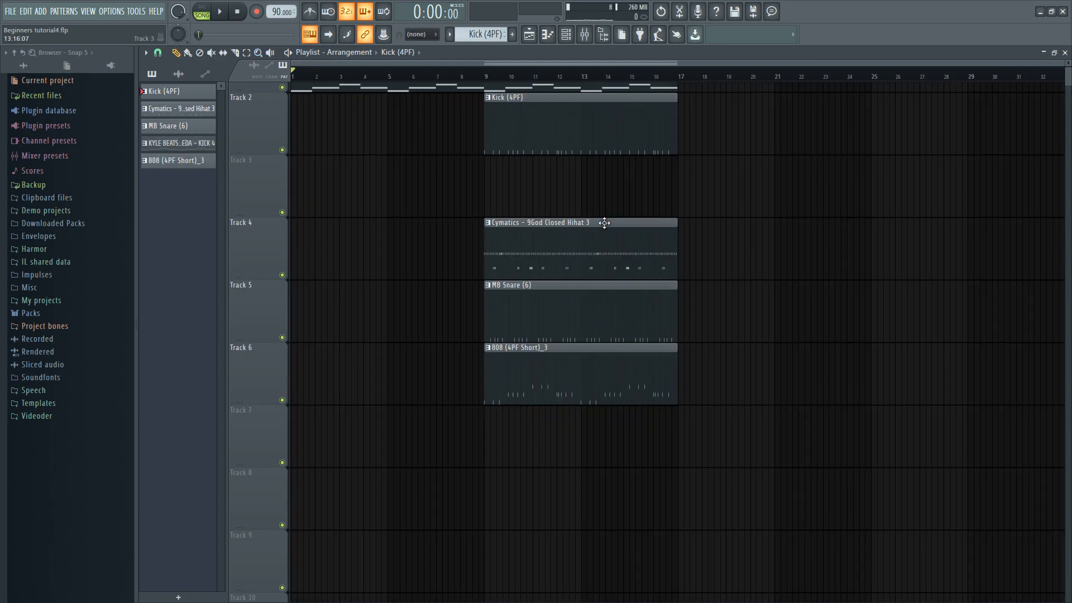
{"action": "left_click_drag", "start_coordinate": [444, 156], "coordinate": [734, 343]}
{"action": "scroll", "coordinate": [598, 244], "scroll_direction": "down", "scroll_amount": 2}
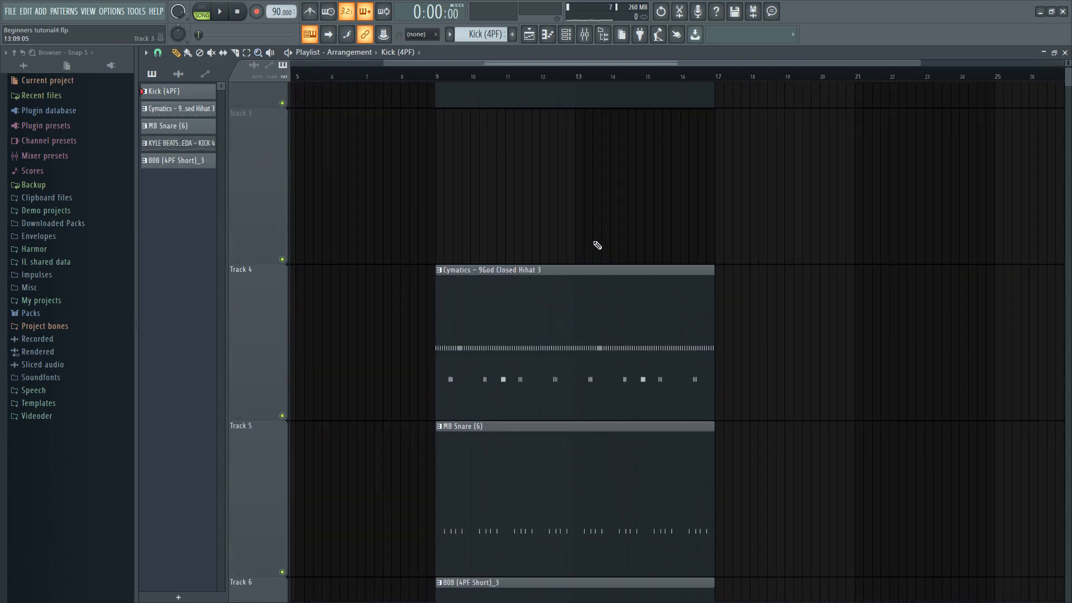
{"action": "scroll", "coordinate": [598, 248], "scroll_direction": "down", "scroll_amount": 5}
{"action": "scroll", "coordinate": [565, 213], "scroll_direction": "down", "scroll_amount": 3}
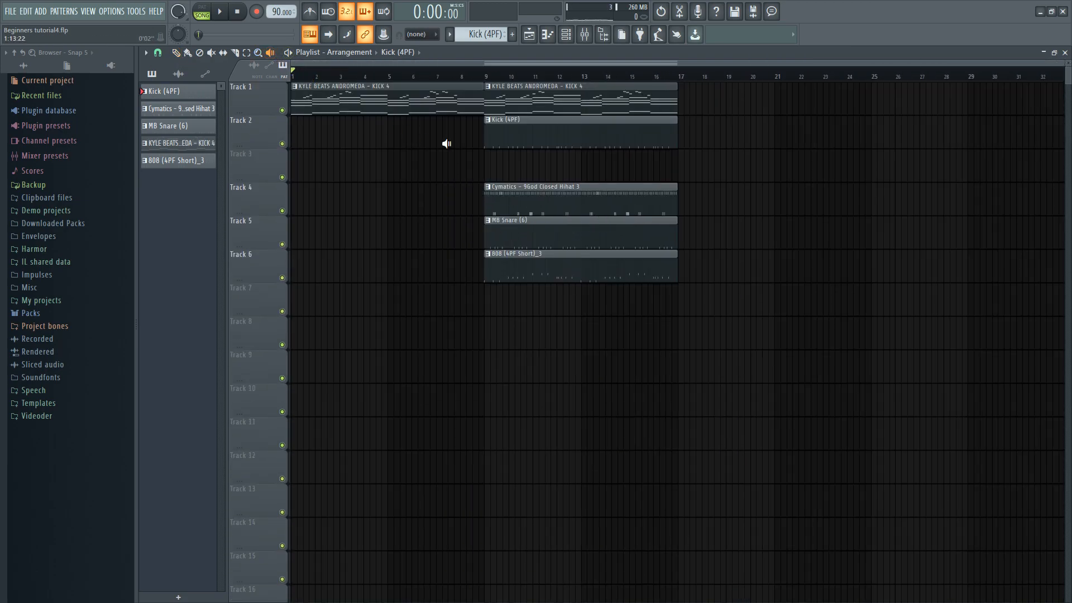
- Audition only the Kick (4PF) clip on Track 2 from bar 9 with the Playback tool
{"action": "left_click", "coordinate": [493, 134]}
{"action": "left_click", "coordinate": [481, 130]}
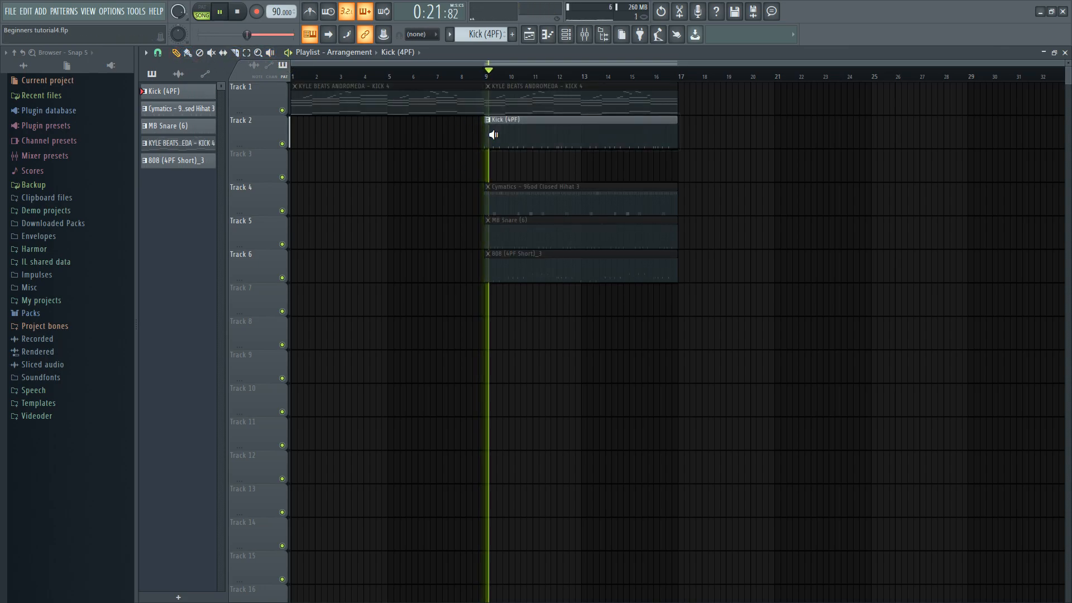
{"action": "left_click", "coordinate": [485, 136]}
{"action": "scroll", "coordinate": [311, 139], "scroll_direction": "up", "scroll_amount": 3}
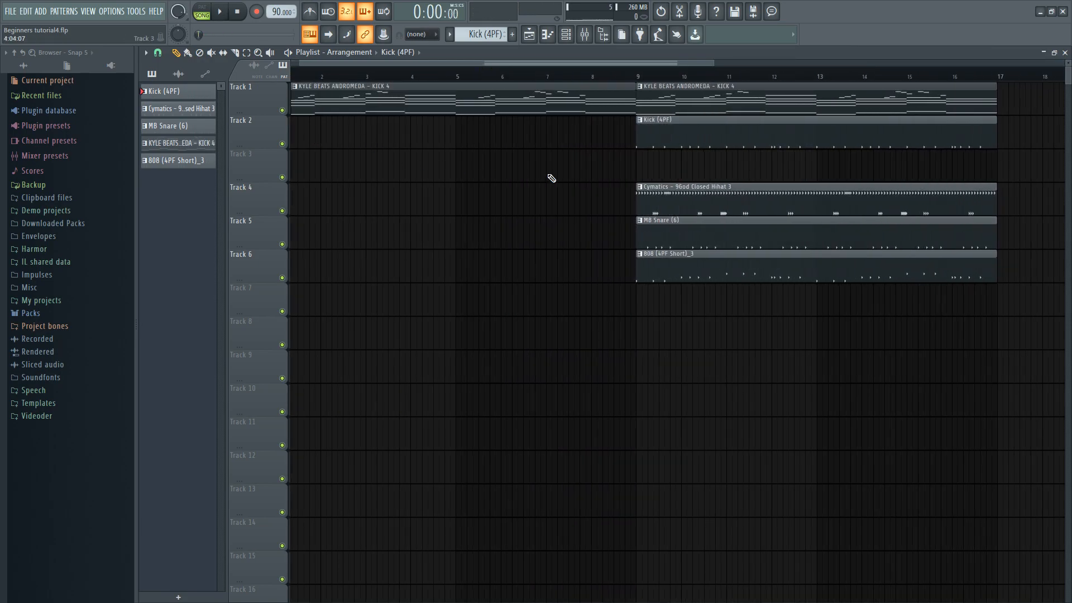
{"action": "scroll", "coordinate": [391, 140], "scroll_direction": "down", "scroll_amount": 2}
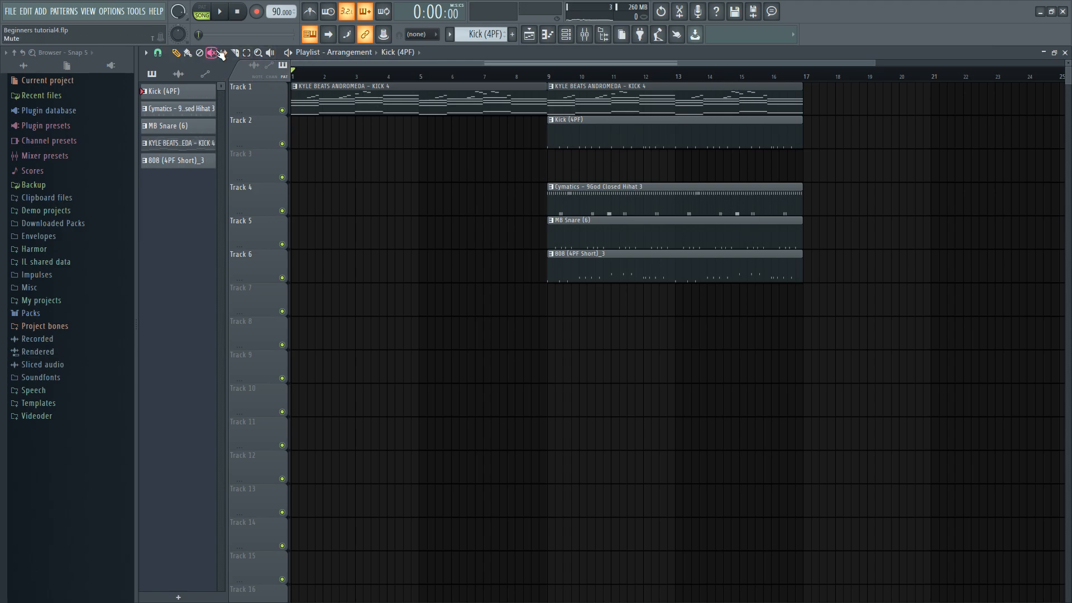
{"action": "scroll", "coordinate": [943, 329], "scroll_direction": "up", "scroll_amount": 3}
{"action": "left_click_drag", "start_coordinate": [945, 330], "coordinate": [464, 301]}
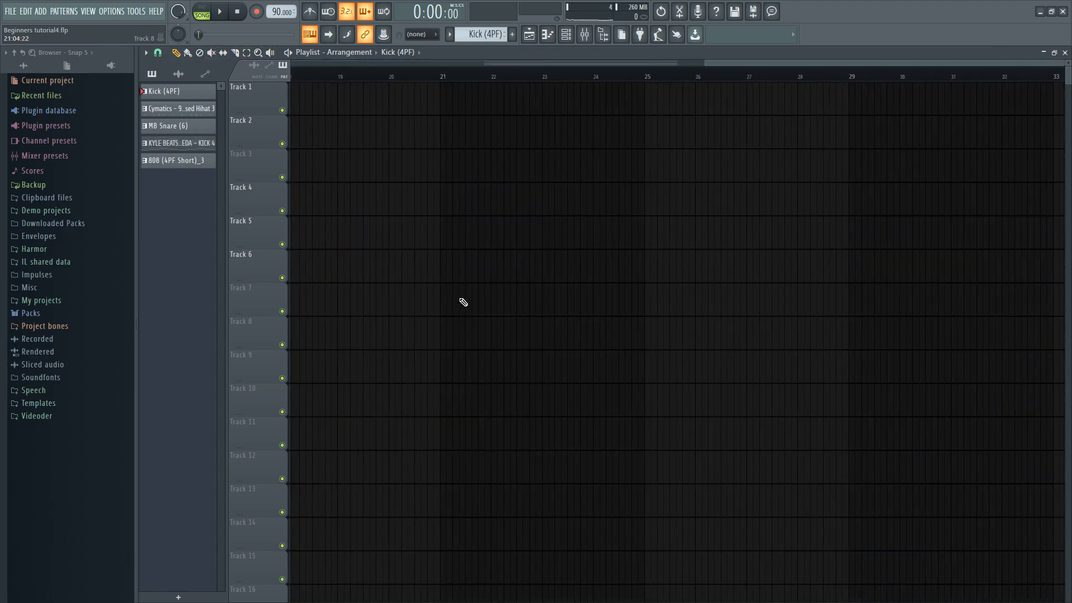
{"action": "scroll", "coordinate": [458, 268], "scroll_direction": "down", "scroll_amount": 3}
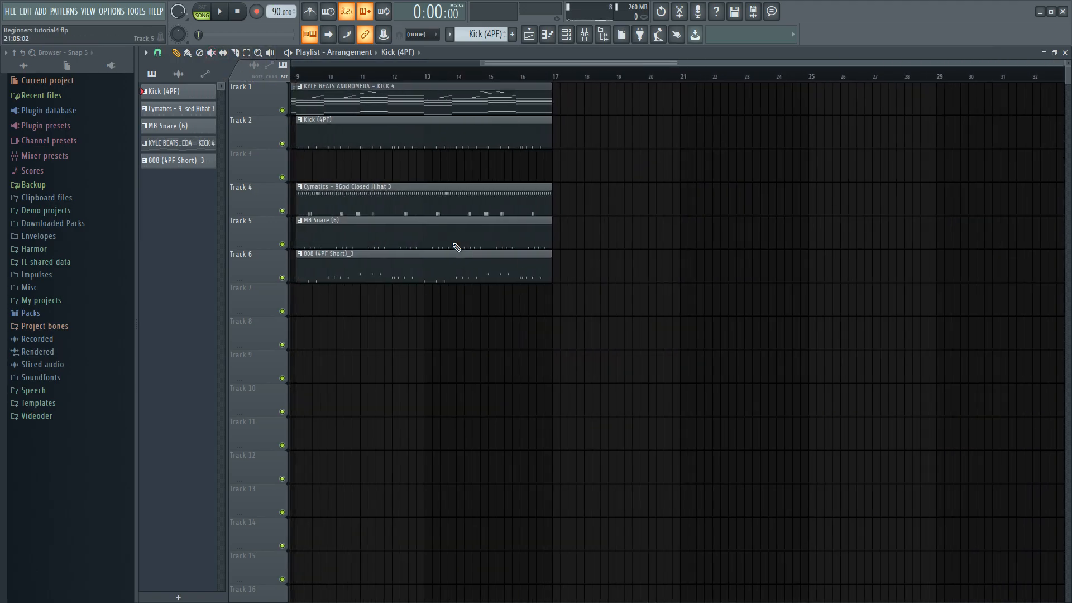
- Open the playlist's pop-up list of editing tools over an empty area after bar 17 and close it without choosing a tool
{"action": "right_click", "coordinate": [614, 157]}
{"action": "mouse_move", "coordinate": [670, 186]}
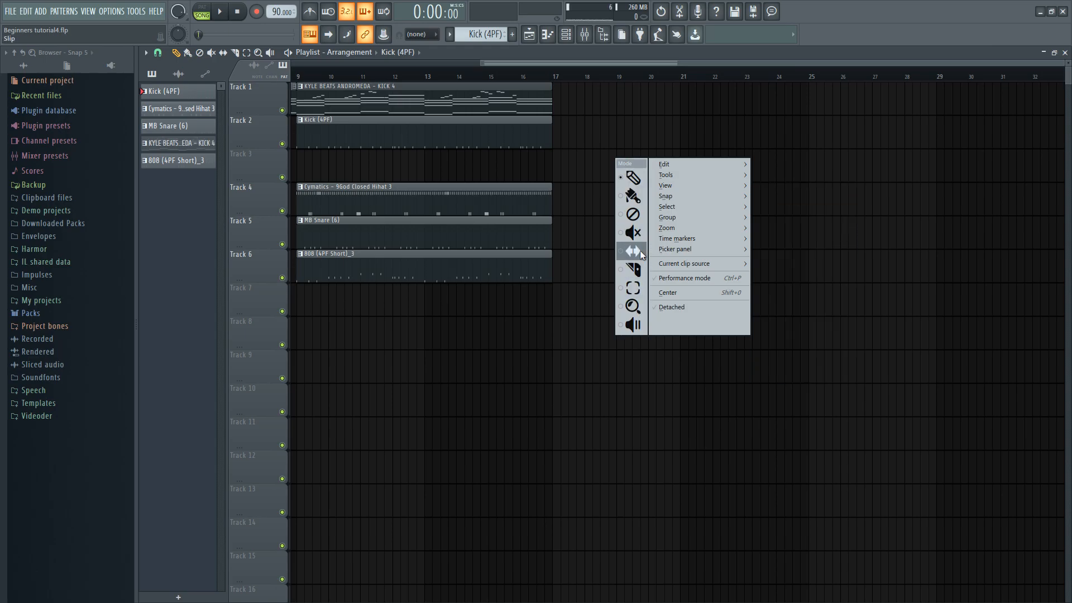
{"action": "left_click", "coordinate": [706, 98]}
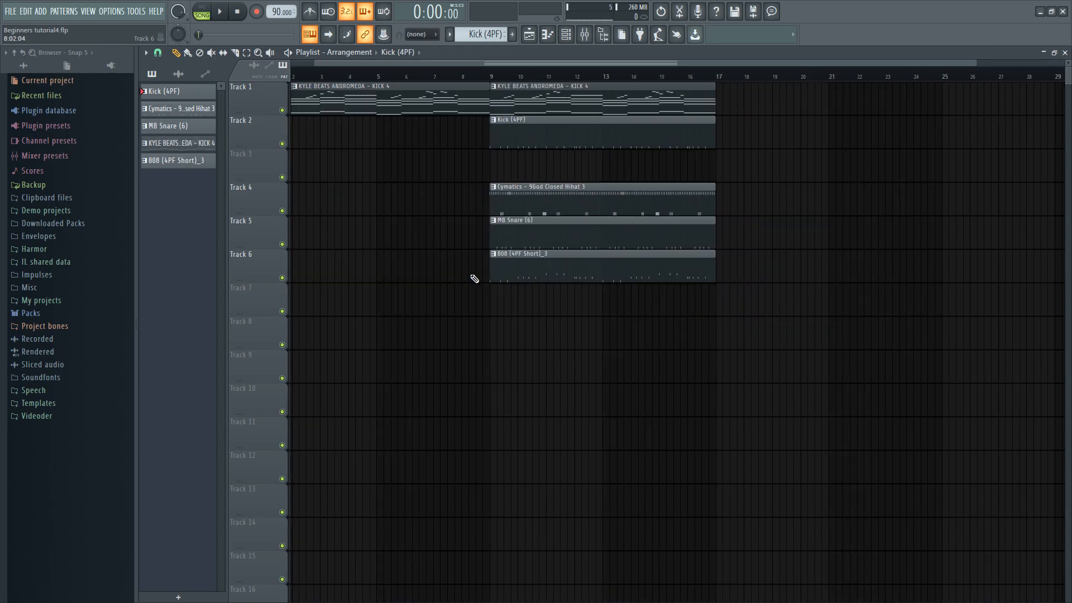
{"action": "scroll", "coordinate": [473, 278], "scroll_direction": "left", "scroll_amount": 1}
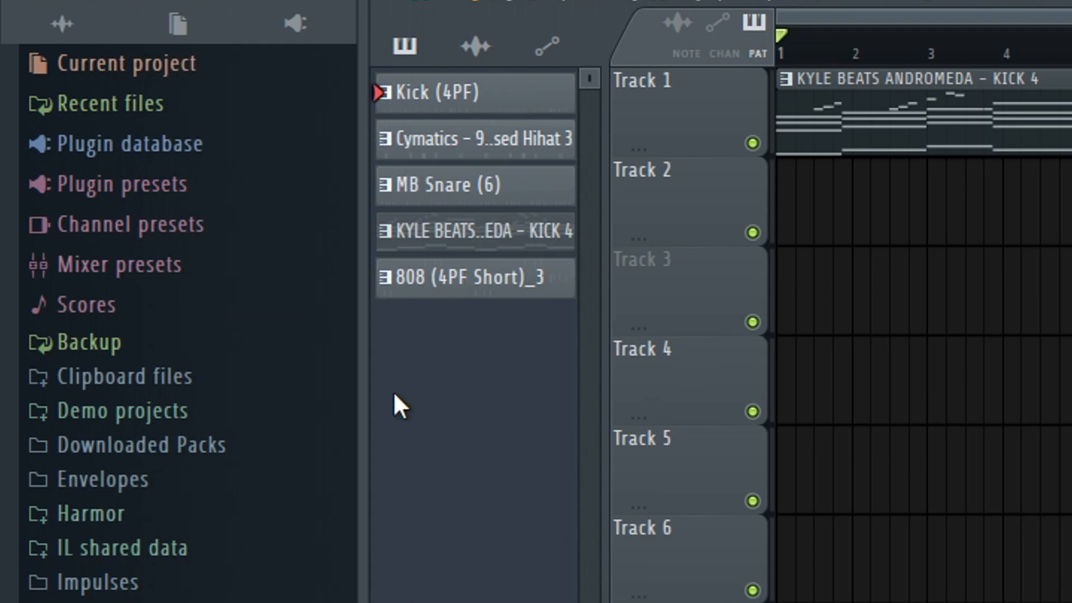
- Show audio clips in the picker and place the (808) (2) sample from BroBeatz - Free Drumkit on Track 8 just before bar 19
{"action": "left_click", "coordinate": [405, 52]}
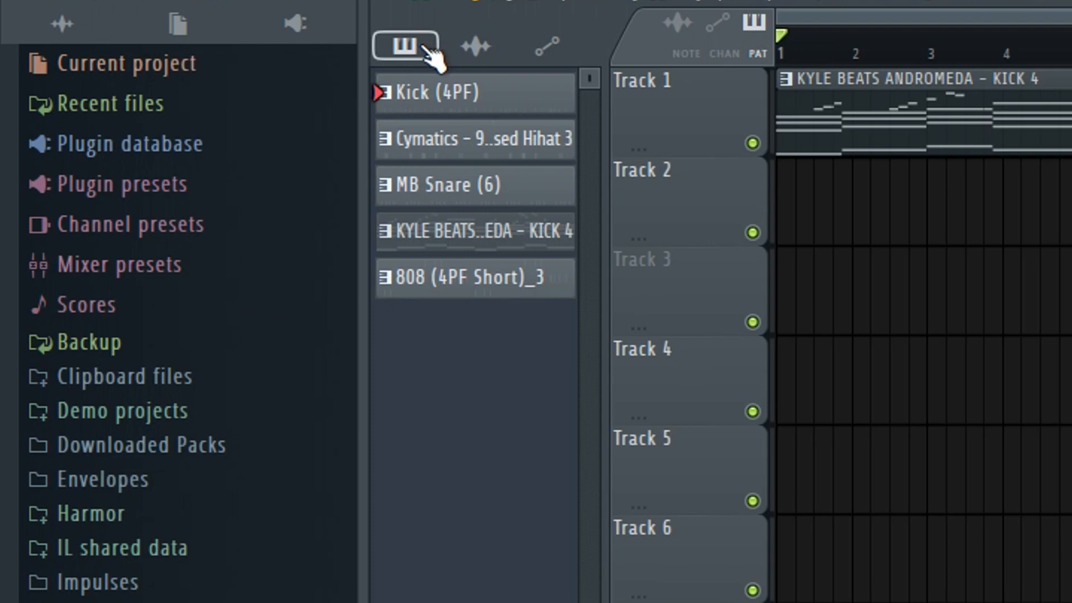
{"action": "left_click", "coordinate": [475, 45]}
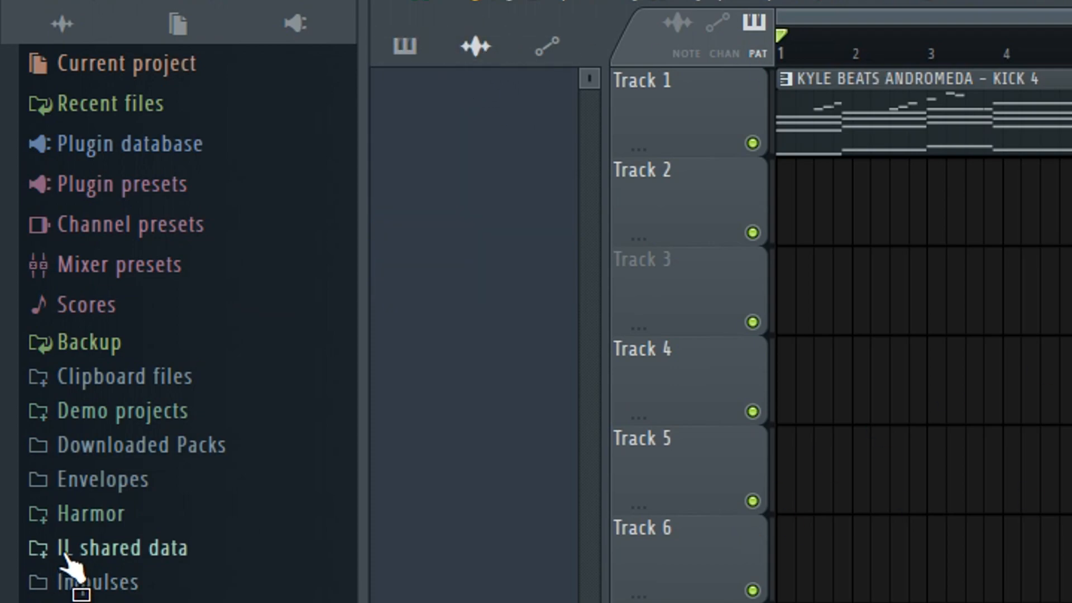
{"action": "left_click", "coordinate": [167, 449]}
{"action": "left_click", "coordinate": [152, 516]}
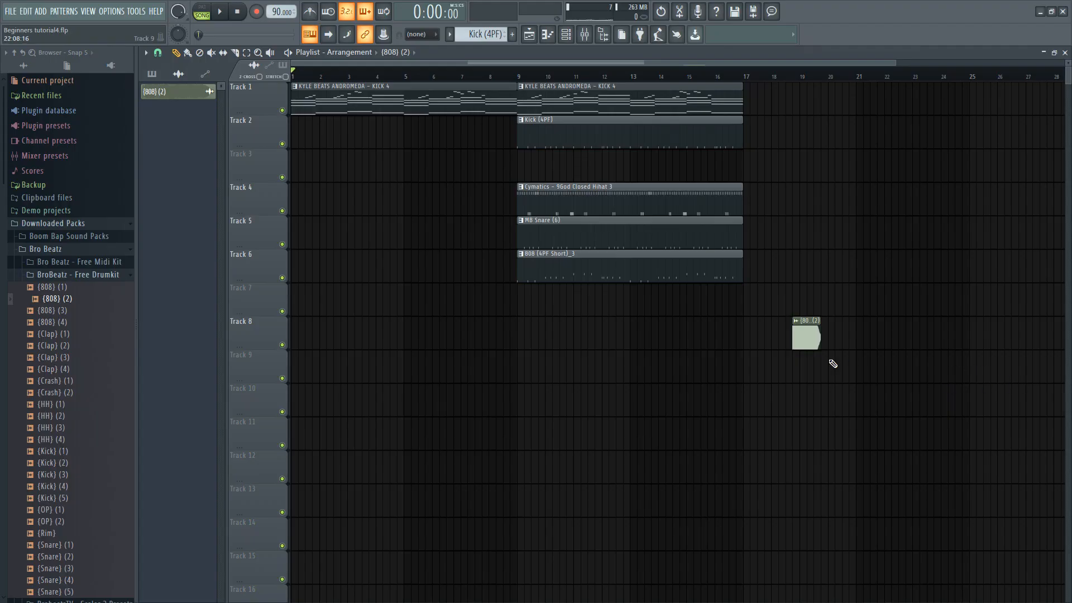
- Delete the (808) (2) audio clip's channel from the channel rack and collapse the Bro Beatz and Downloaded Packs folders in the browser
{"action": "scroll", "coordinate": [568, 377], "scroll_direction": "up", "scroll_amount": 3}
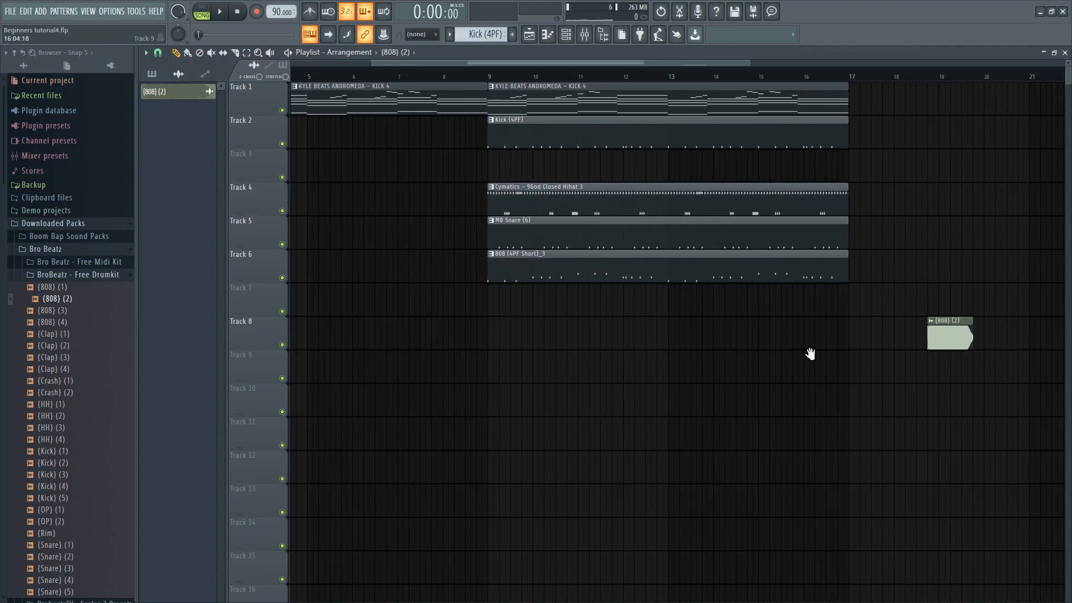
{"action": "left_click_drag", "start_coordinate": [811, 353], "coordinate": [779, 352]}
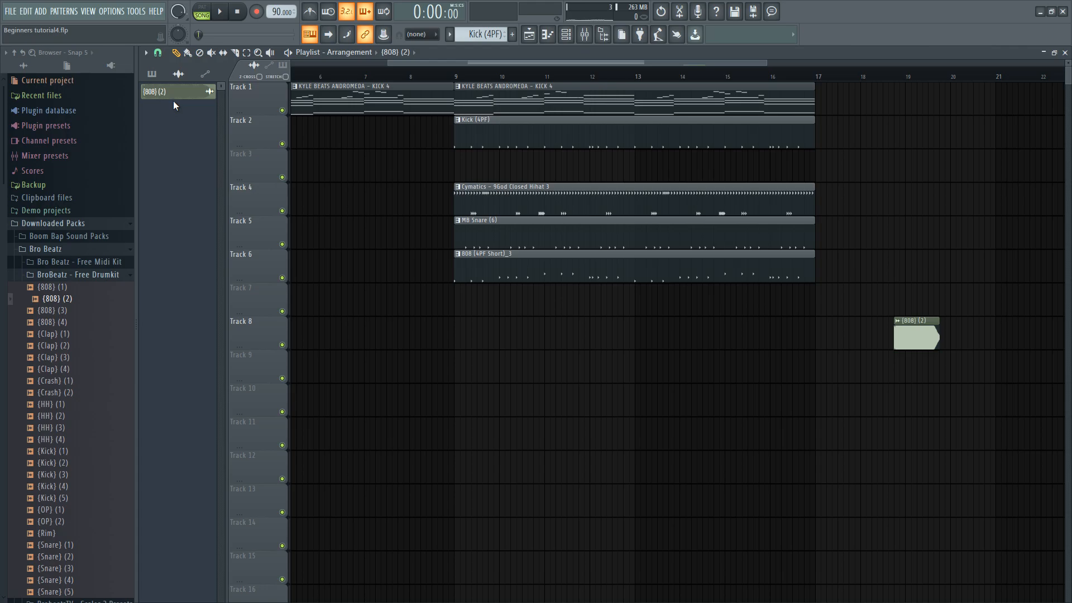
{"action": "scroll", "coordinate": [929, 305], "scroll_direction": "up", "scroll_amount": 1}
{"action": "double_click", "coordinate": [918, 340]}
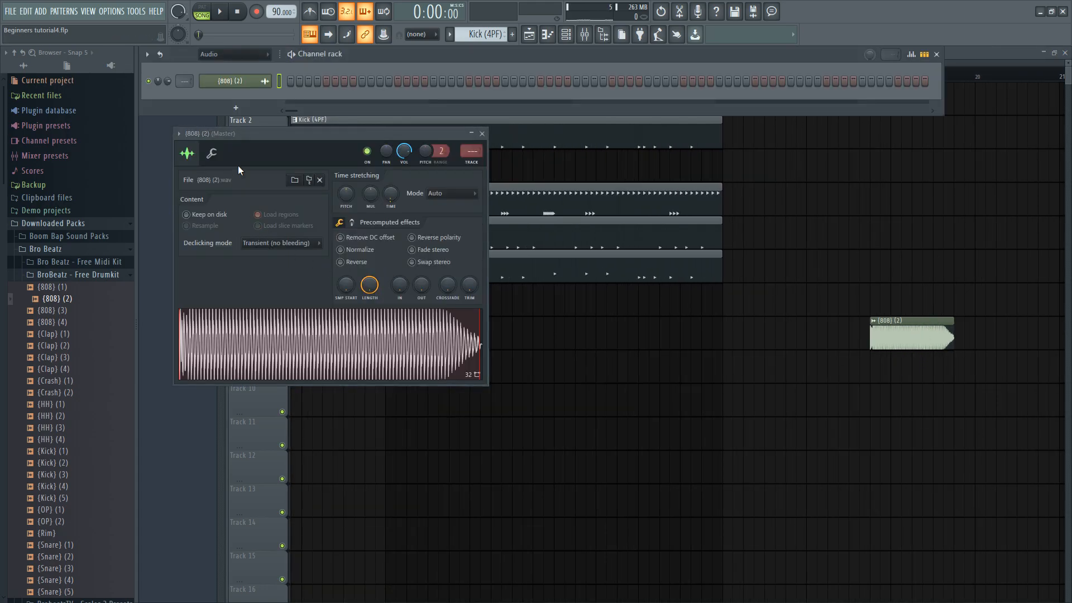
{"action": "right_click", "coordinate": [234, 83]}
{"action": "left_click", "coordinate": [298, 195]}
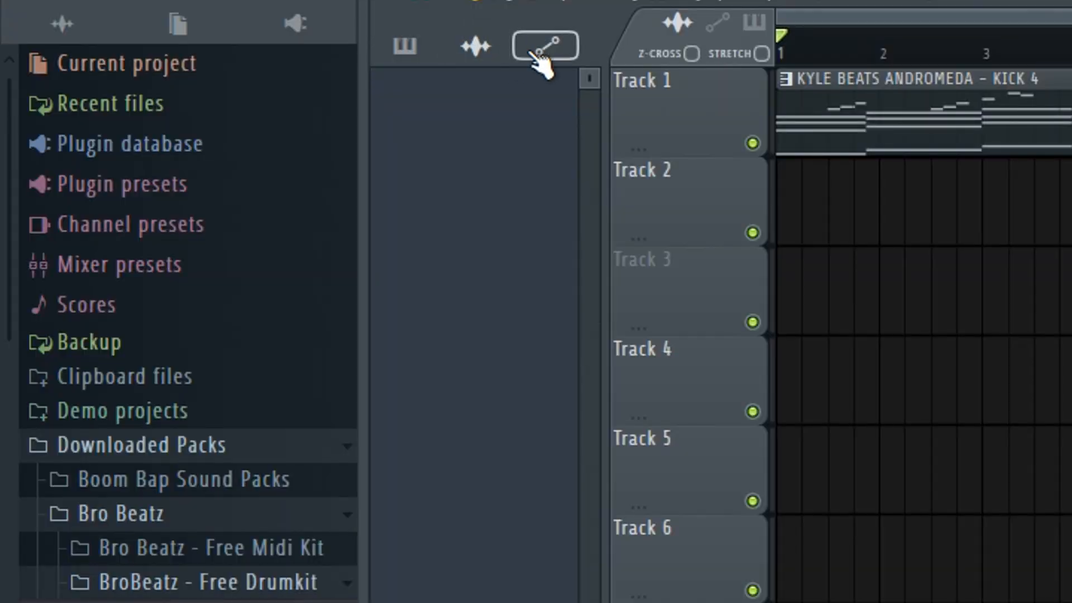
{"action": "left_click", "coordinate": [187, 507]}
{"action": "left_click", "coordinate": [229, 443]}
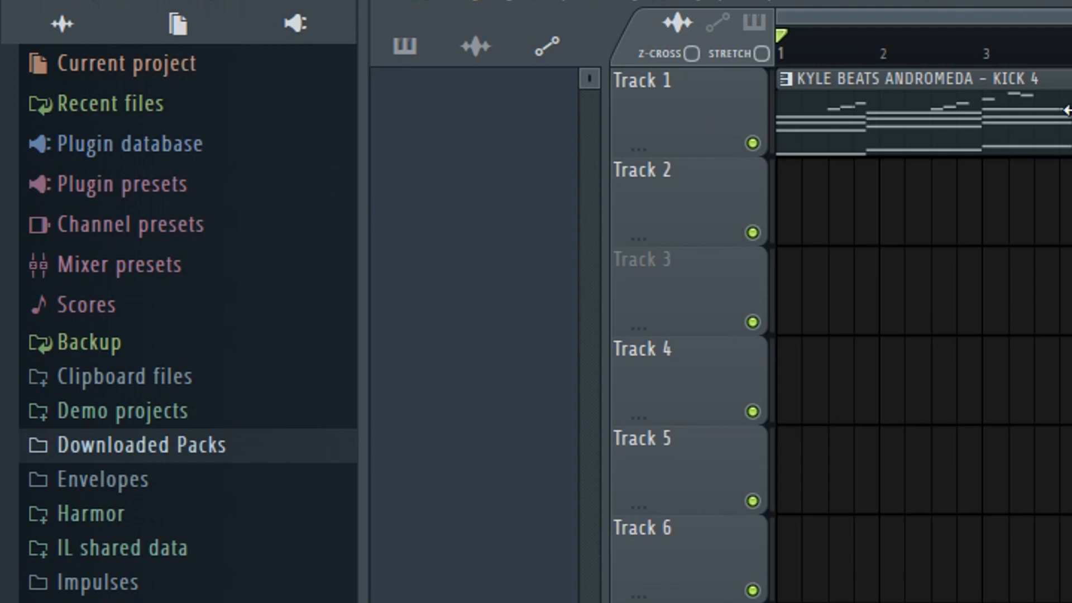
- Try automating the channel volume of the KYLE BEATS ANDROMEDA - KICK 4 melody with an automation clip in the playlist and undo it
{"action": "double_click", "coordinate": [1010, 107]}
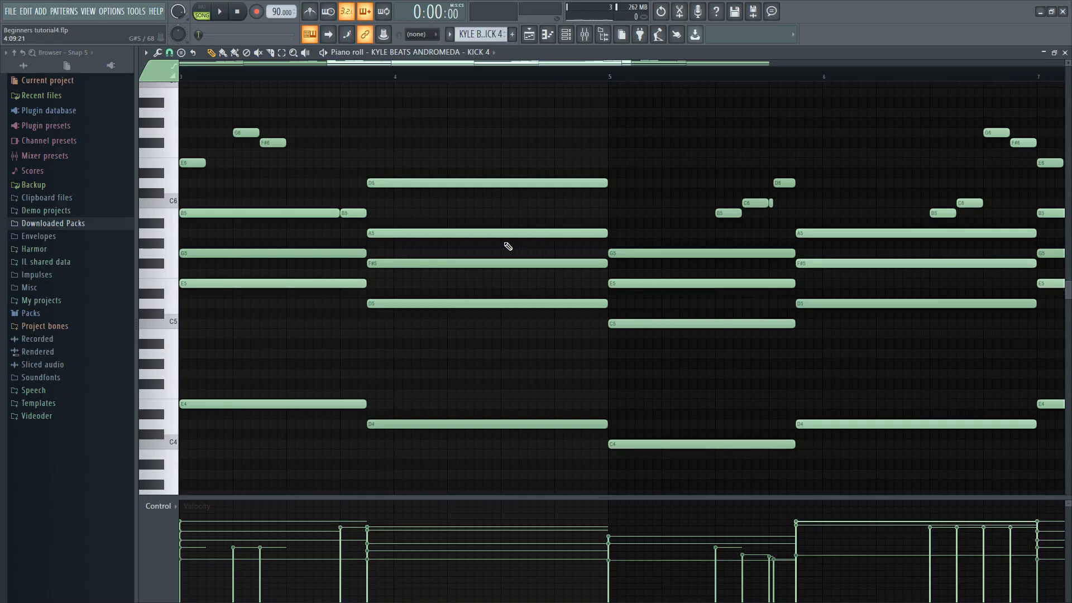
{"action": "key", "text": "F6"}
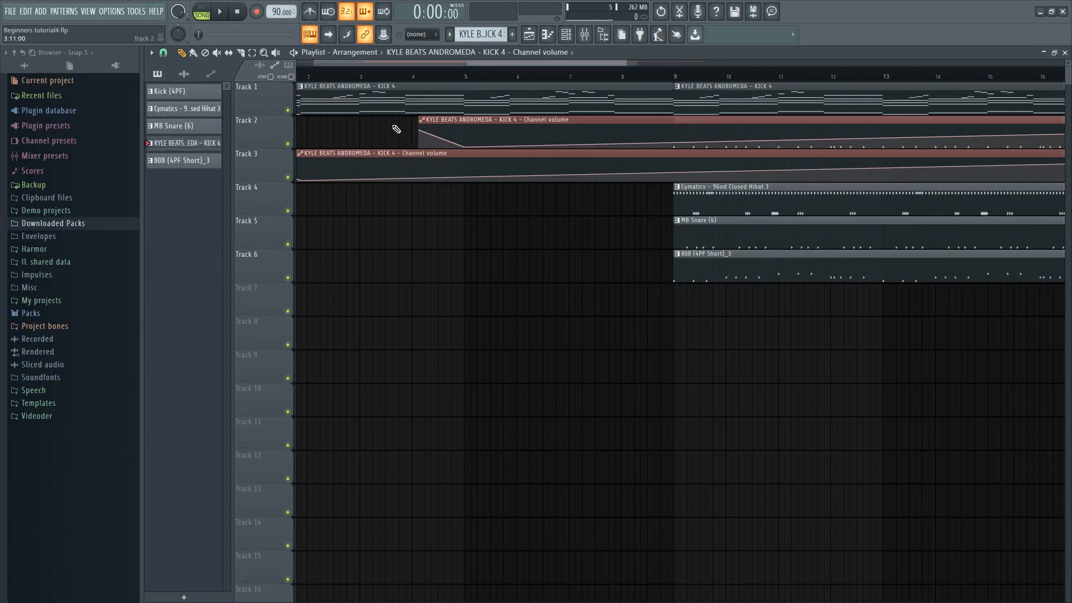
{"action": "key", "text": "ctrl+z"}
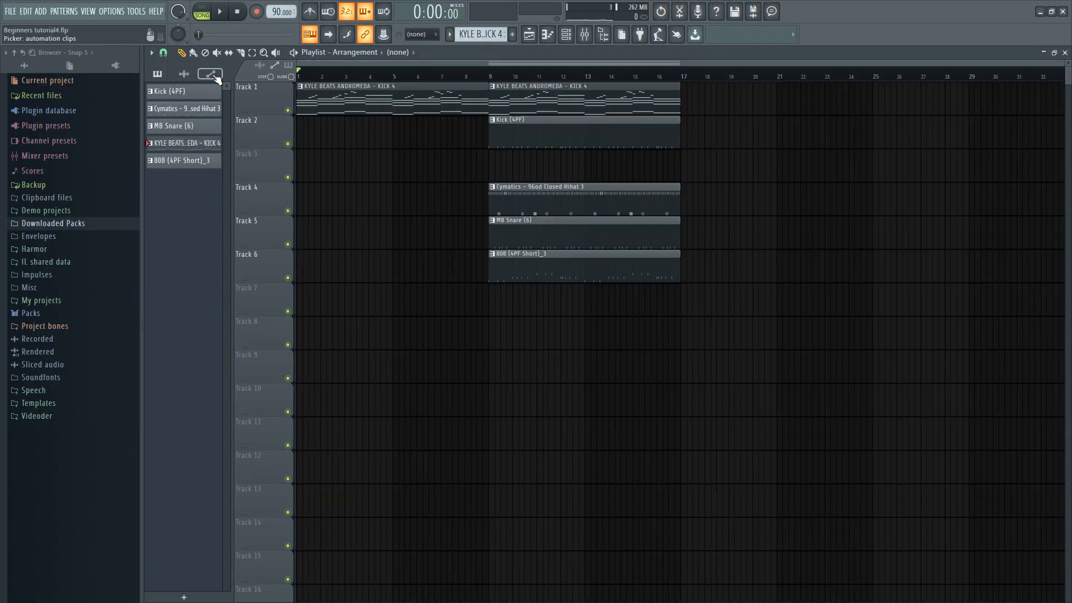
- Switch the picker through automation clips and audio clips back to patterns, and look over the clips from bar 9
{"action": "left_click", "coordinate": [211, 74]}
{"action": "left_click", "coordinate": [184, 73]}
{"action": "left_click", "coordinate": [158, 74]}
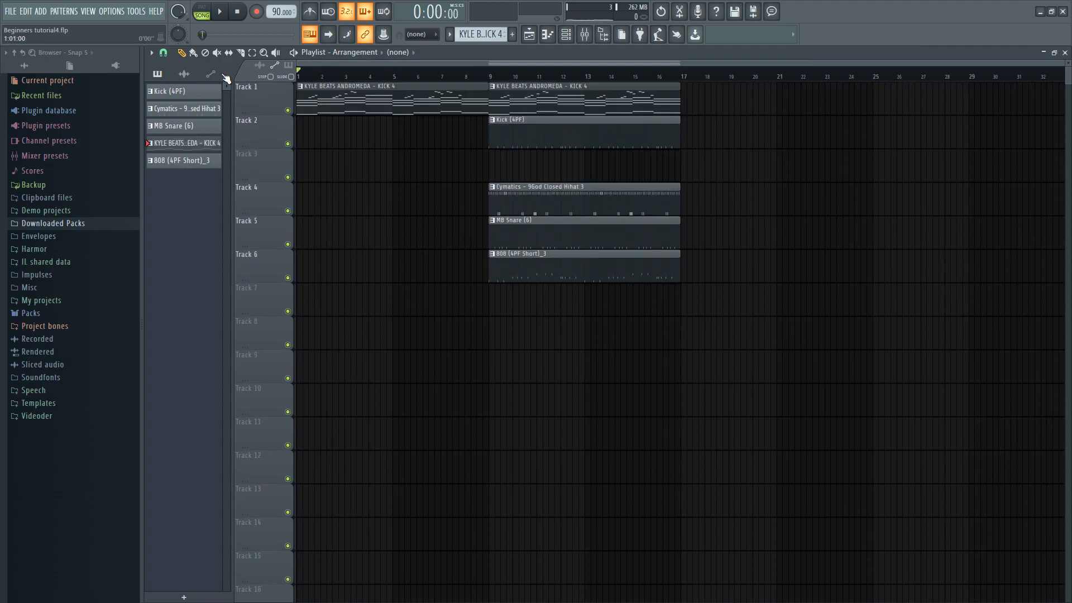
{"action": "scroll", "coordinate": [365, 101], "scroll_direction": "up", "scroll_amount": 3}
{"action": "scroll", "coordinate": [721, 142], "scroll_direction": "right", "scroll_amount": 4}
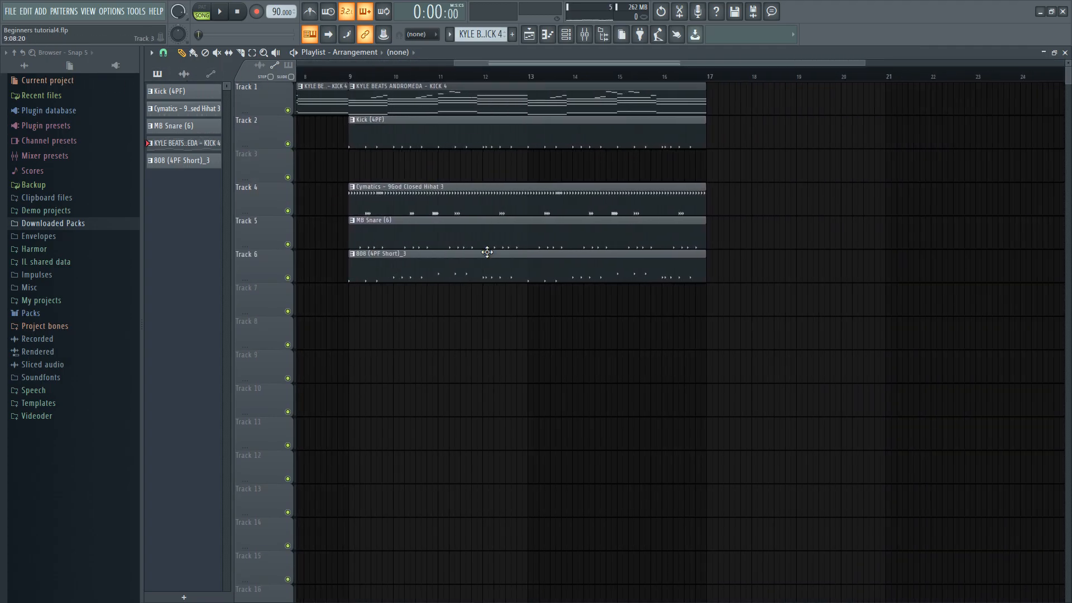
{"action": "scroll", "coordinate": [457, 146], "scroll_direction": "down", "scroll_amount": 3}
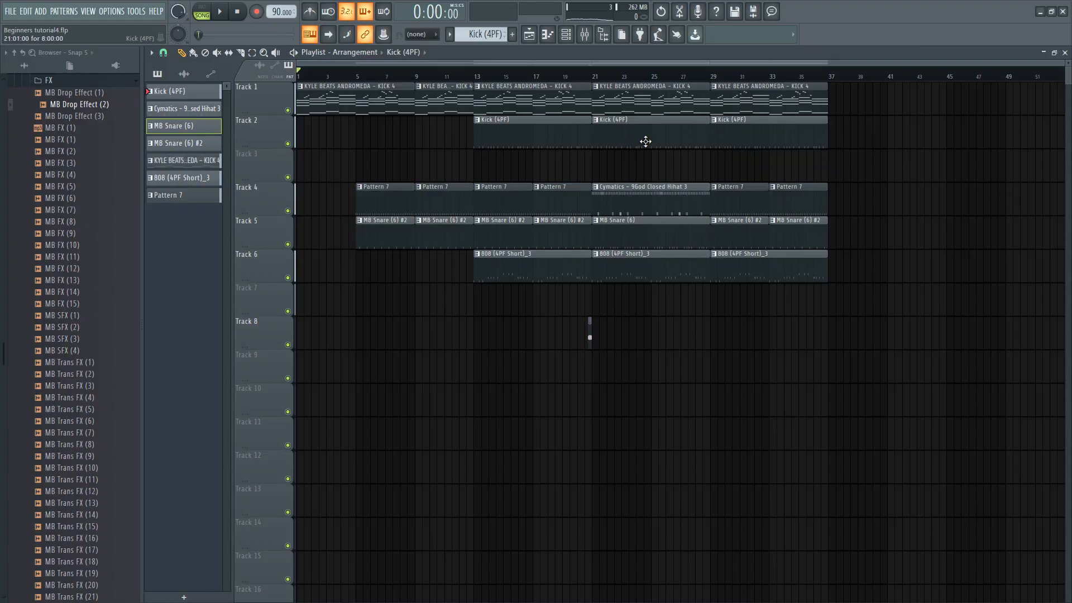
- Look over the extended arrangement up to bar 37 and collapse the browser's expanded FX folder structure
{"action": "scroll", "coordinate": [637, 297], "scroll_direction": "up", "scroll_amount": 6}
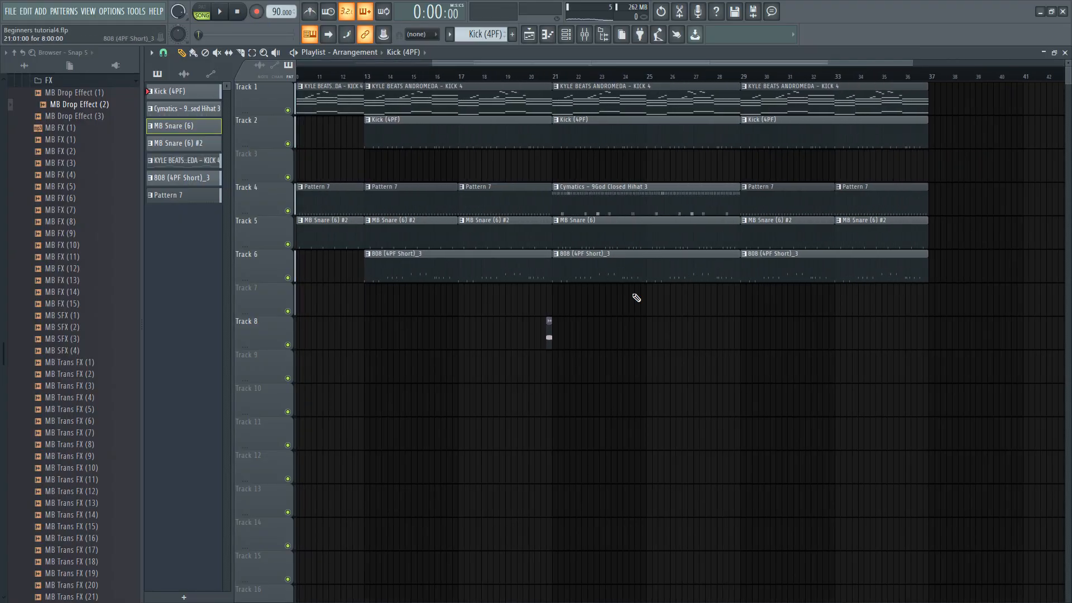
{"action": "scroll", "coordinate": [624, 329], "scroll_direction": "down", "scroll_amount": 6}
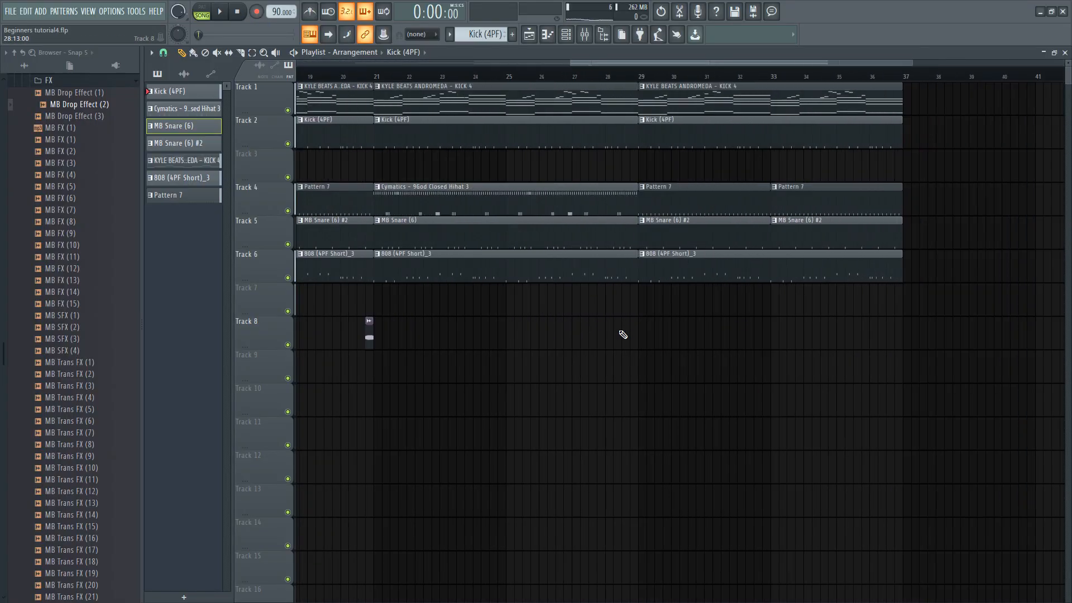
{"action": "scroll", "coordinate": [629, 383], "scroll_direction": "up", "scroll_amount": 3}
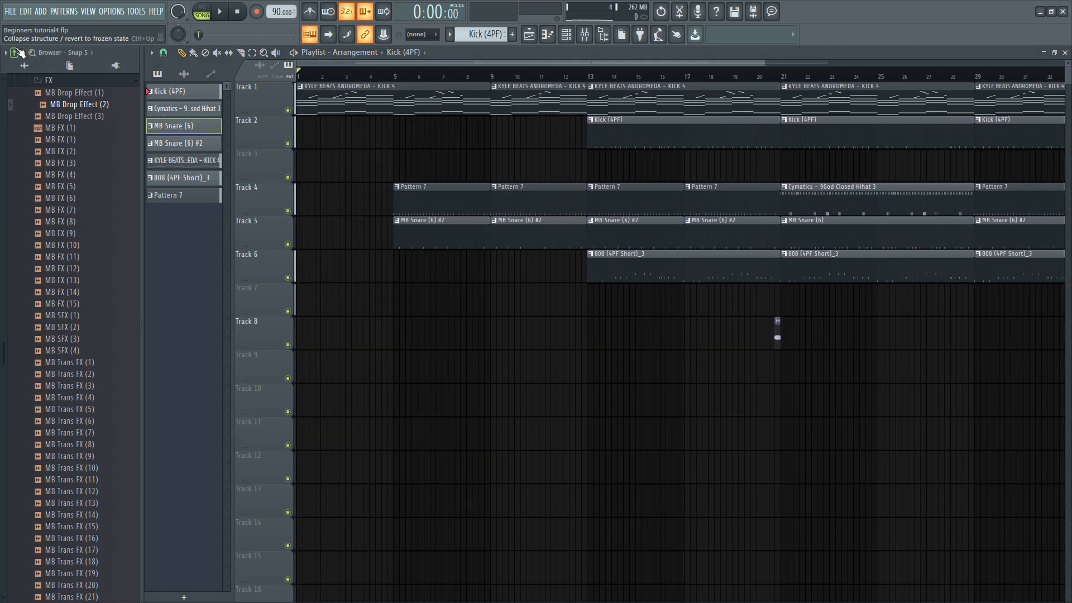
{"action": "left_click", "coordinate": [16, 52]}
- Play the arrangement from just before bar 20 through the MB Drop Effect (2) clip on Track 8, and stop playback
{"action": "scroll", "coordinate": [839, 324], "scroll_direction": "up", "scroll_amount": 1}
{"action": "left_click_drag", "start_coordinate": [921, 342], "coordinate": [638, 392]}
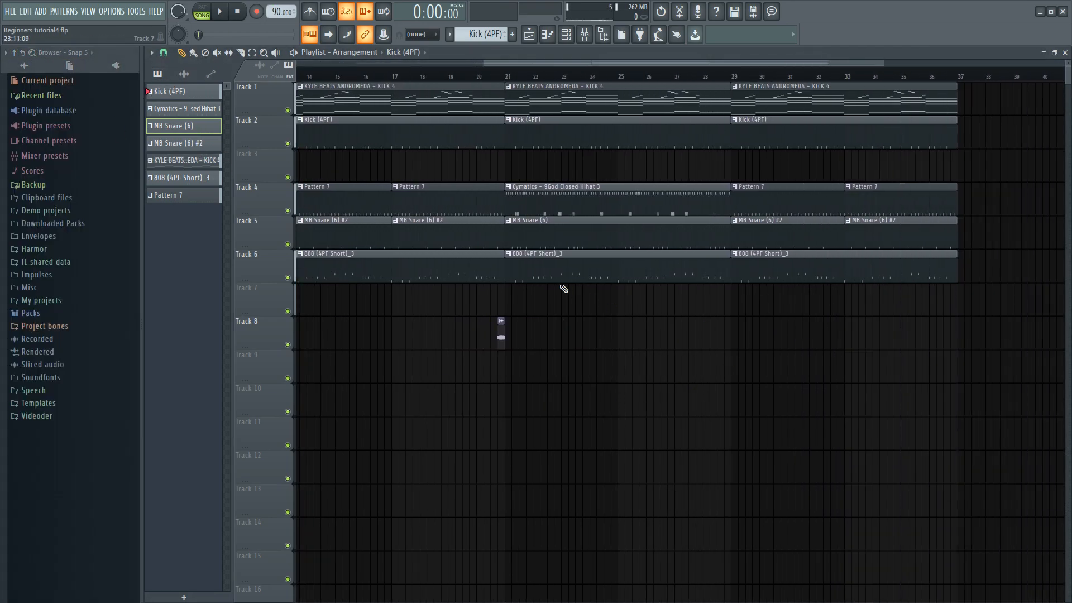
{"action": "scroll", "coordinate": [701, 324], "scroll_direction": "down", "scroll_amount": 3}
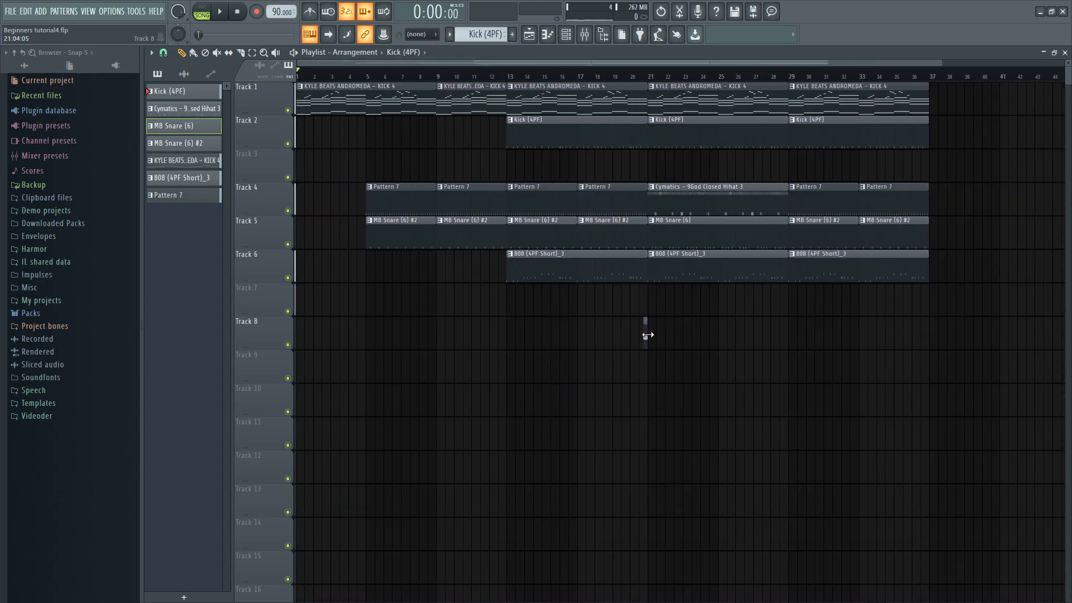
{"action": "scroll", "coordinate": [647, 335], "scroll_direction": "up", "scroll_amount": 3}
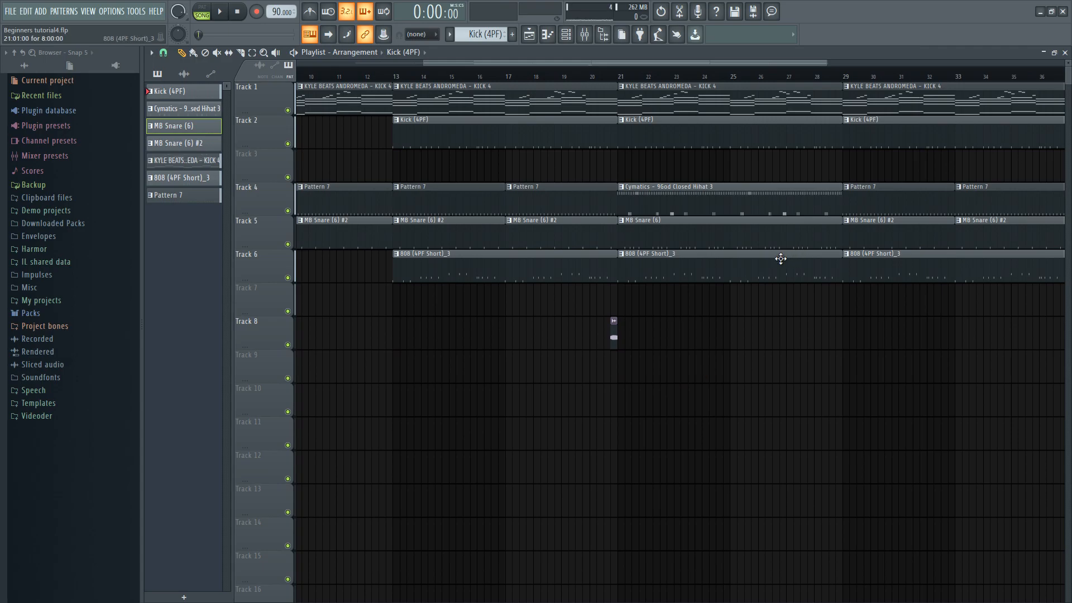
{"action": "left_click_drag", "start_coordinate": [612, 329], "coordinate": [921, 405]}
{"action": "left_click_drag", "start_coordinate": [845, 371], "coordinate": [585, 373]}
{"action": "scroll", "coordinate": [610, 335], "scroll_direction": "up", "scroll_amount": 5}
{"action": "left_click", "coordinate": [610, 73]}
{"action": "scroll", "coordinate": [687, 273], "scroll_direction": "up", "scroll_amount": 3}
{"action": "scroll", "coordinate": [684, 334], "scroll_direction": "up", "scroll_amount": 3}
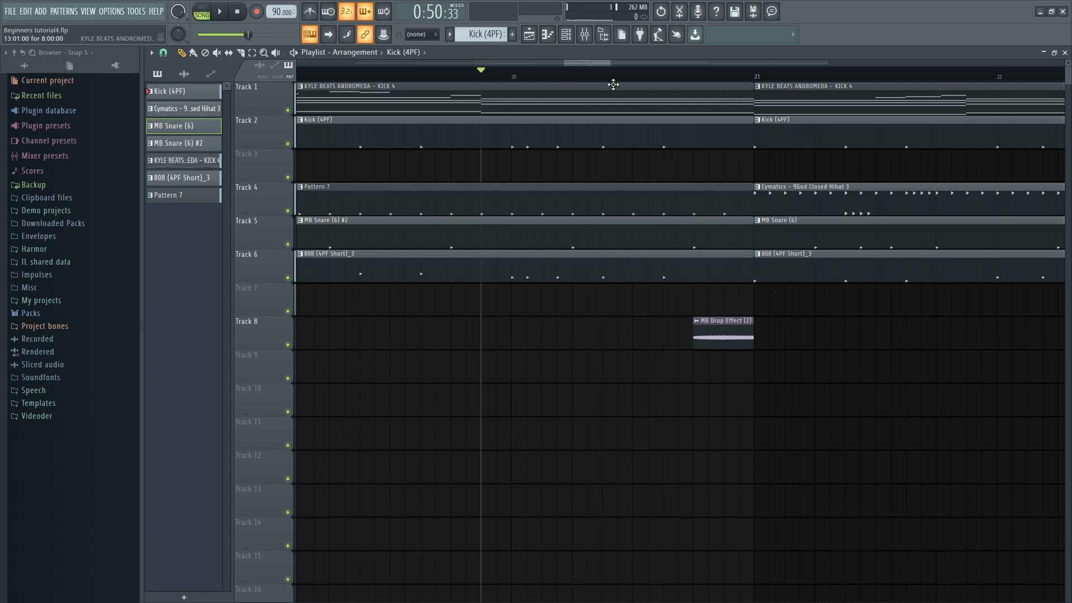
{"action": "key", "text": "space"}
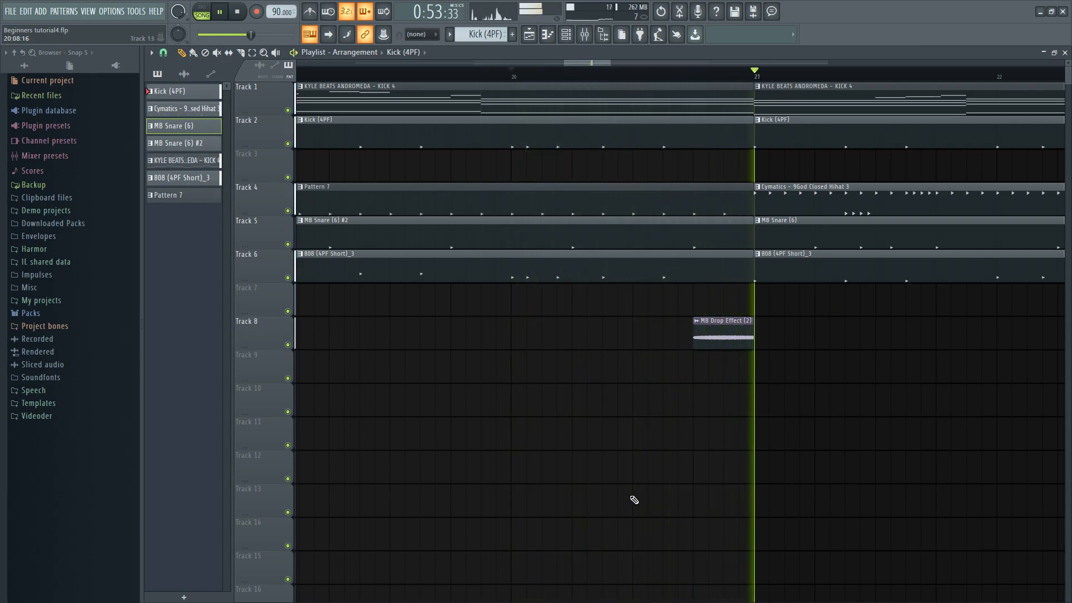
{"action": "scroll", "coordinate": [636, 496], "scroll_direction": "down", "scroll_amount": 3}
{"action": "key", "text": "space"}
{"action": "left_click", "coordinate": [237, 11]}
- Play the whole arrangement from bar 1 to past the start of the section at bar 21, and stop playback
{"action": "scroll", "coordinate": [612, 395], "scroll_direction": "down", "scroll_amount": 5}
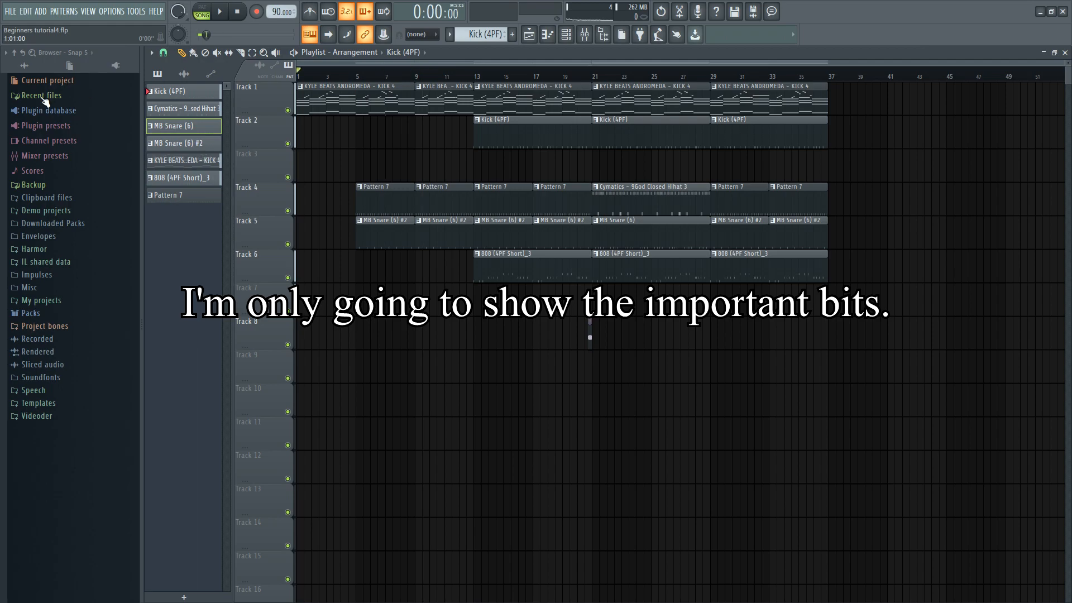
{"action": "key", "text": "space"}
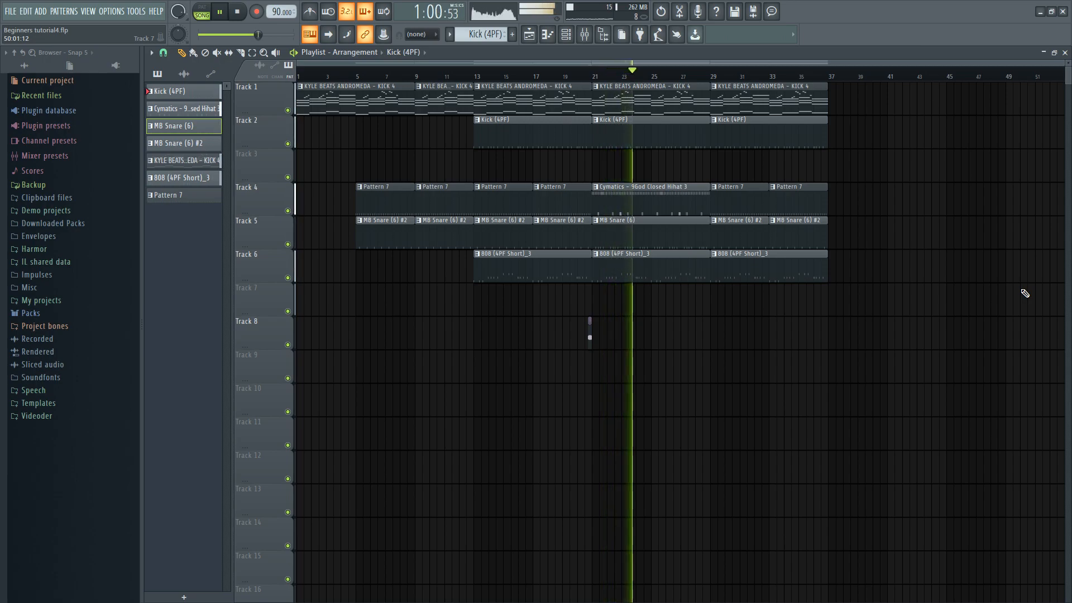
{"action": "key", "text": "space"}
{"action": "left_click", "coordinate": [242, 14]}
- Examine the Make unique option in the menu of the Cymatics - 9God Closed Hihat 3 clip on Track 4, closing it without choosing anything
{"action": "scroll", "coordinate": [535, 304], "scroll_direction": "up", "scroll_amount": 4}
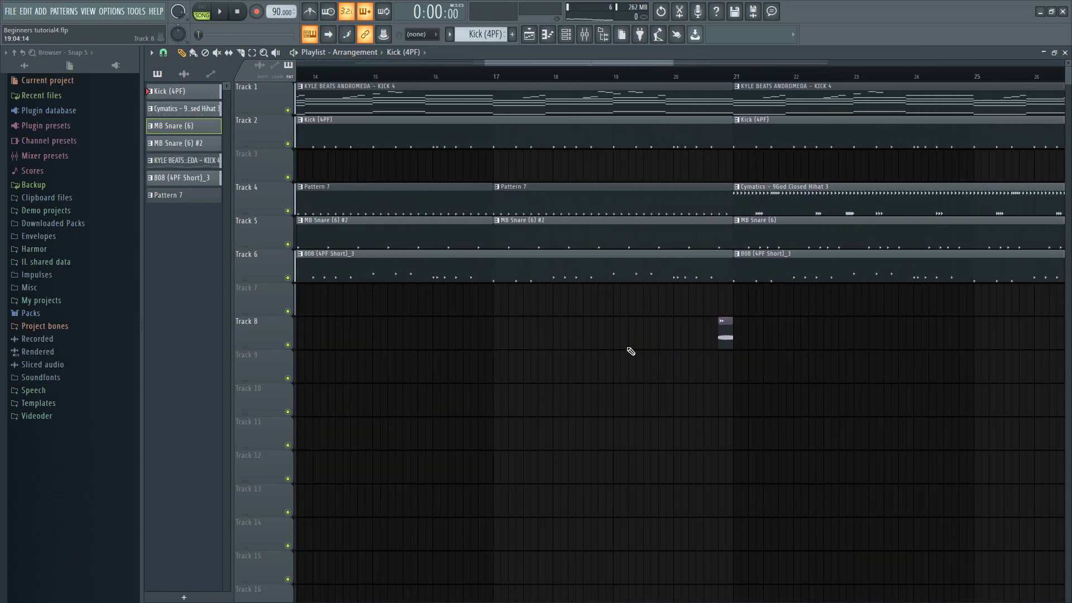
{"action": "scroll", "coordinate": [631, 351], "scroll_direction": "down", "scroll_amount": 3}
{"action": "left_click", "coordinate": [576, 200]}
{"action": "left_click", "coordinate": [734, 207]}
{"action": "scroll", "coordinate": [686, 292], "scroll_direction": "up", "scroll_amount": 4}
{"action": "scroll", "coordinate": [467, 447], "scroll_direction": "down", "scroll_amount": 3}
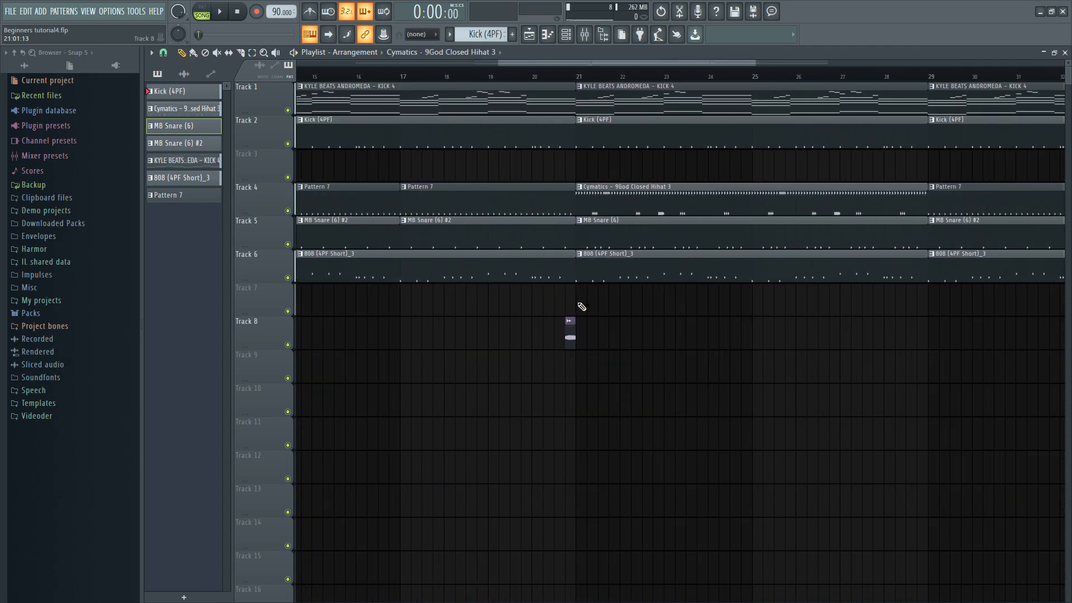
{"action": "right_click", "coordinate": [584, 194]}
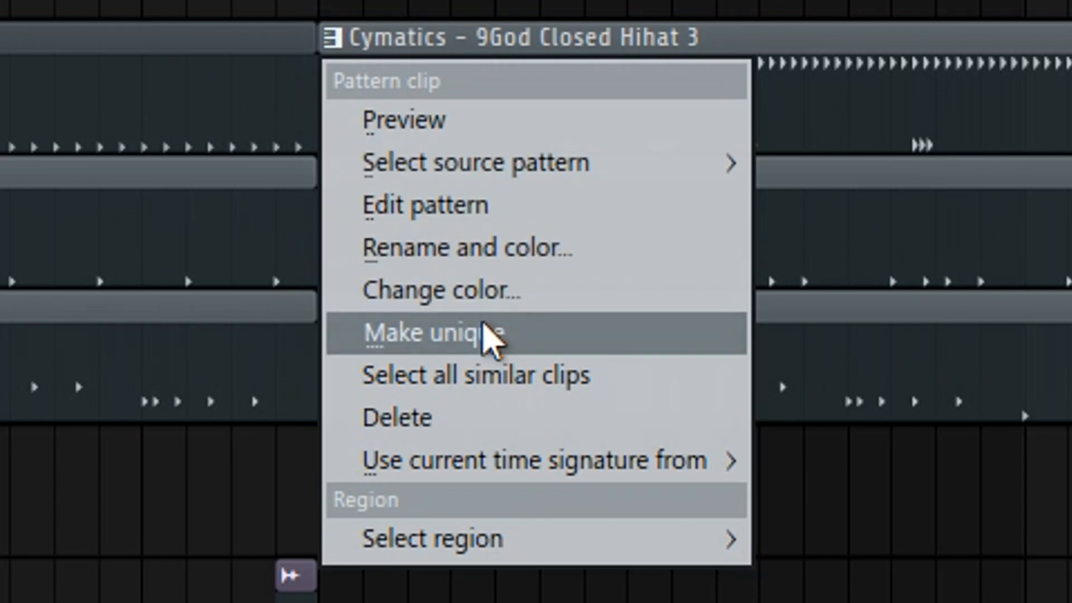
{"action": "left_click", "coordinate": [741, 361]}
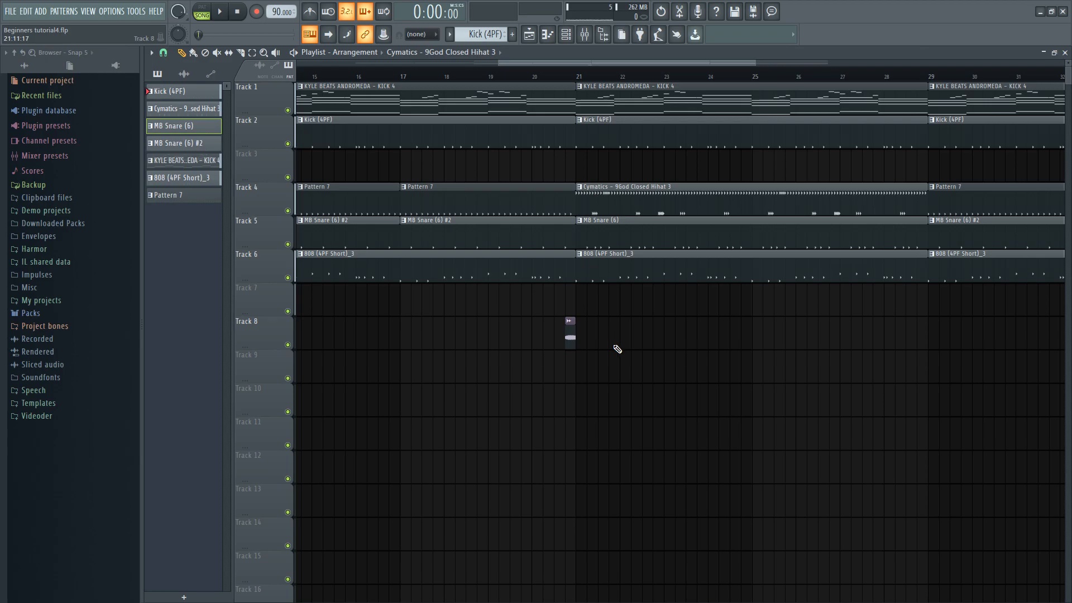
{"action": "scroll", "coordinate": [617, 349], "scroll_direction": "down", "scroll_amount": 3}
{"action": "scroll", "coordinate": [502, 256], "scroll_direction": "up", "scroll_amount": 3}
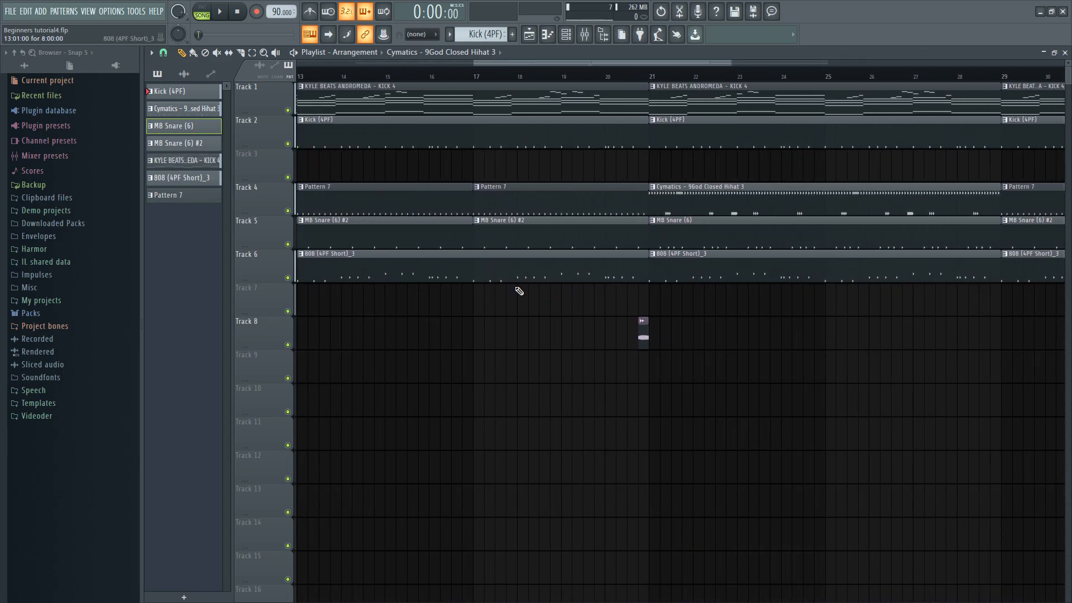
{"action": "scroll", "coordinate": [771, 250], "scroll_direction": "down", "scroll_amount": 4}
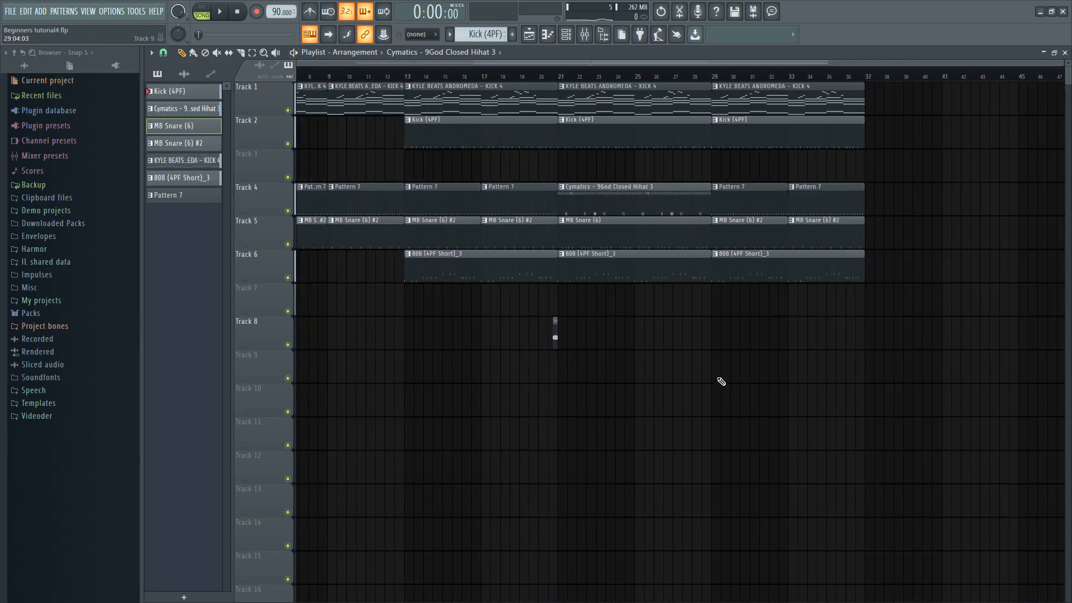